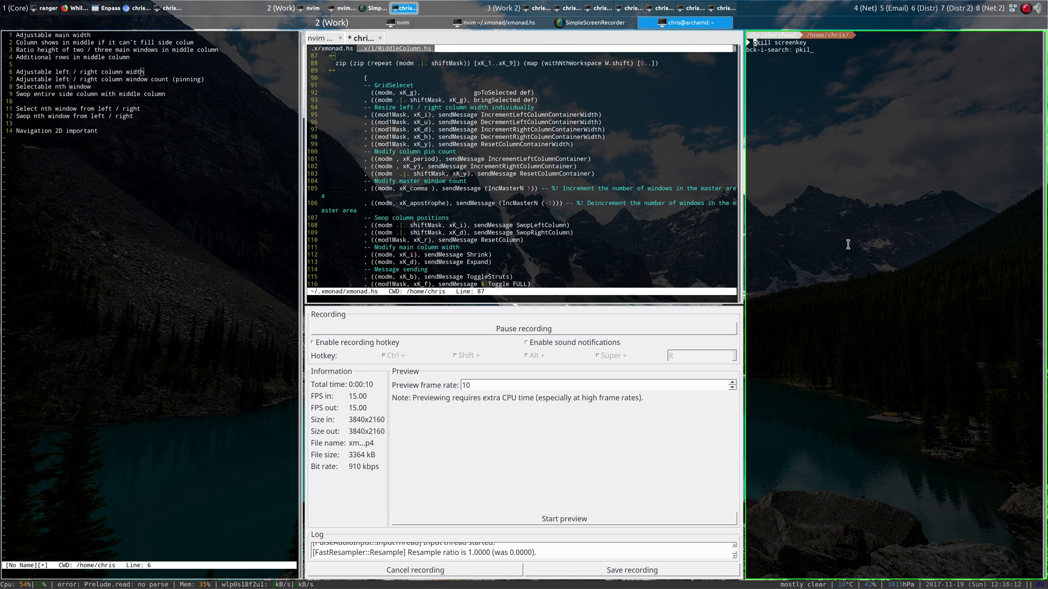
# Run the recalled pkill screenkey command and close that terminal.
pyautogui.press('Return')
pyautogui.hotkey('ctrl', 'd')
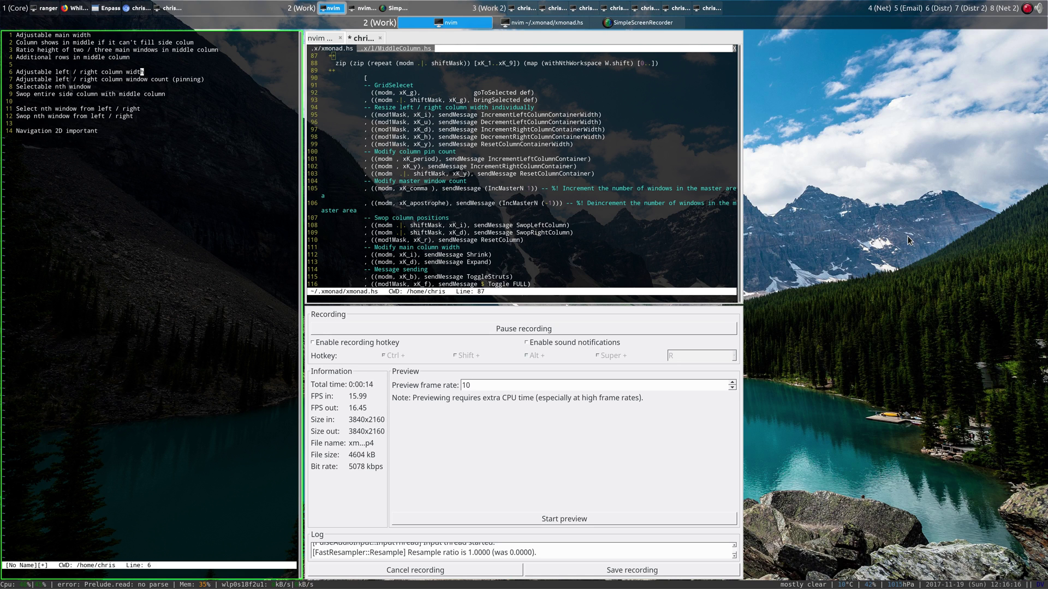
# Find Screenkey in the application launcher by searching for "scree" and launch it.
pyautogui.press('super+p')
pyautogui.write('scree')
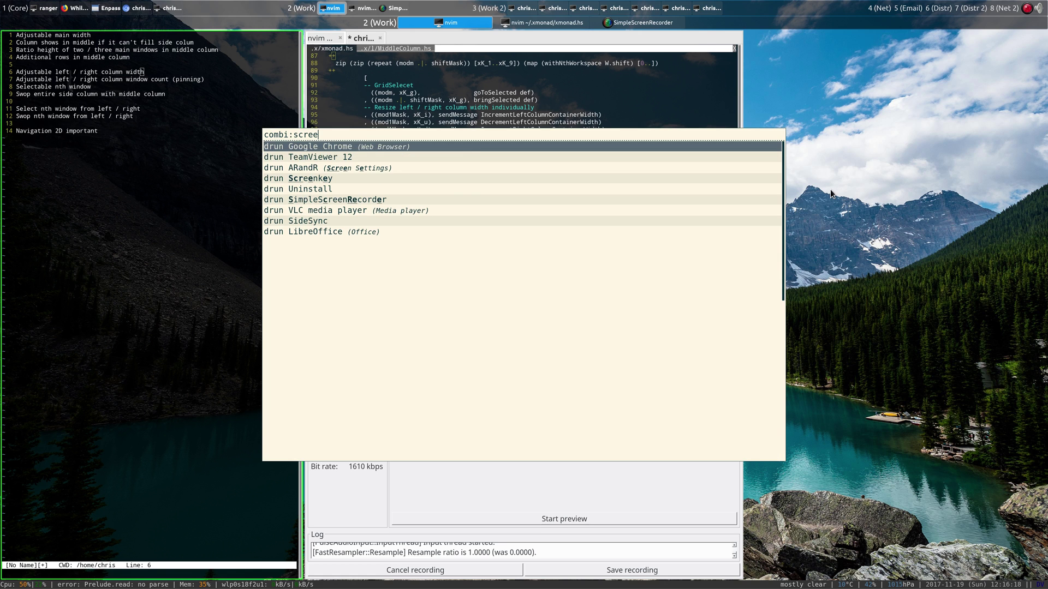
pyautogui.press('Down')
pyautogui.press('Down')
pyautogui.press('Down')
pyautogui.press('Return')
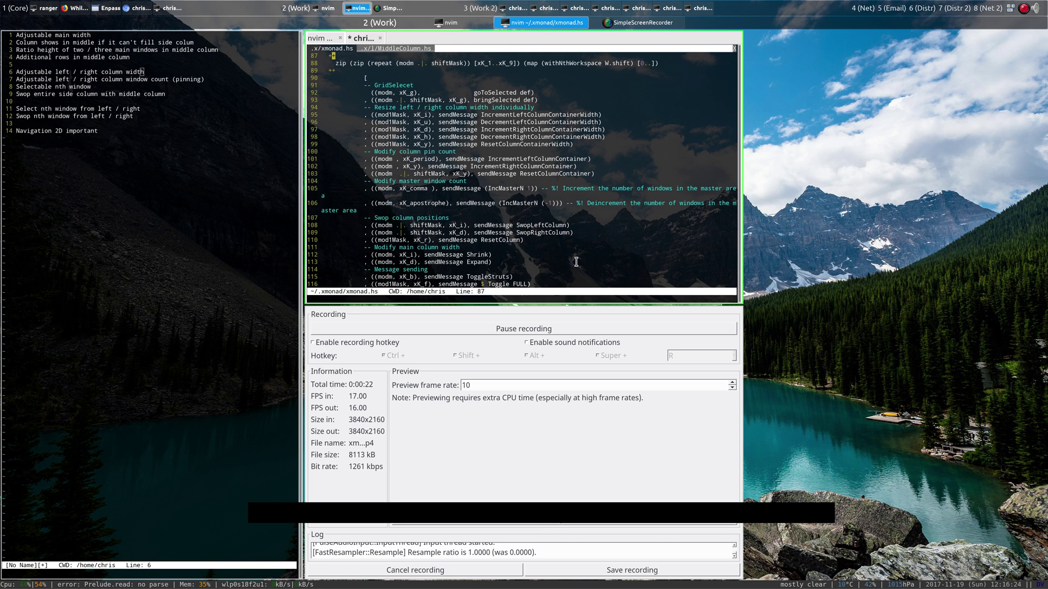
# Widen the main column by four increments, then shrink it back by four.
pyautogui.press('super+i')
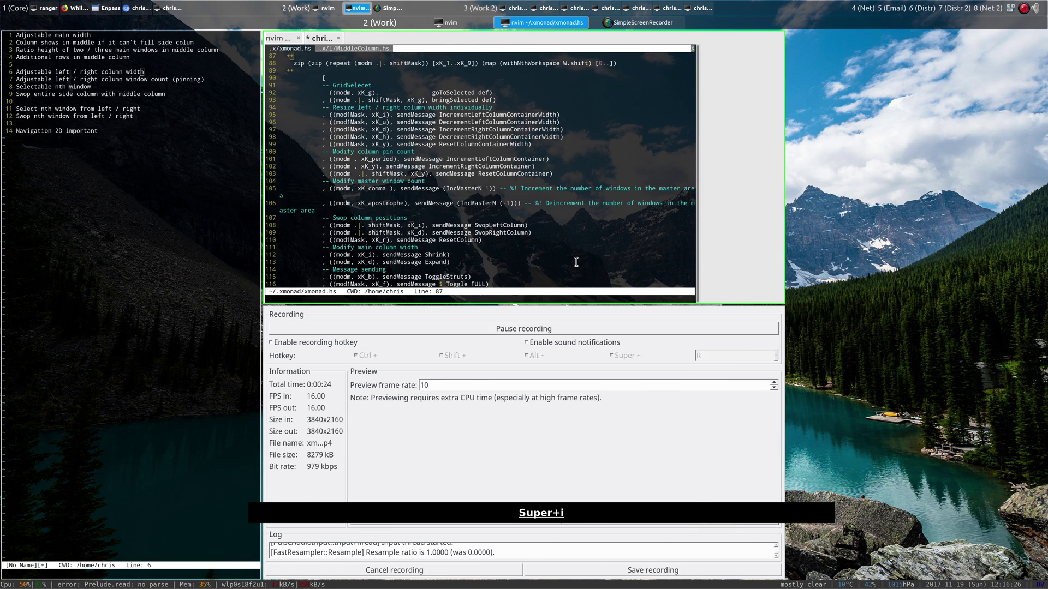
pyautogui.press('super+i')
pyautogui.press('super+i')
pyautogui.press('super+i')
pyautogui.press('super+d')
pyautogui.press('super+d')
pyautogui.press('super+d')
pyautogui.press('super+d')
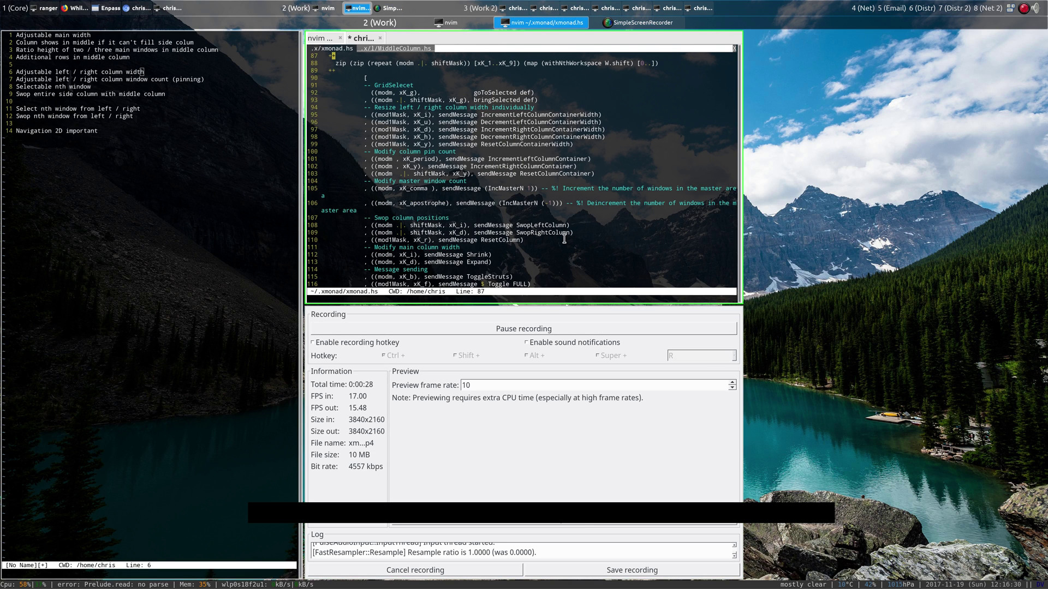
# Widen the main column four increments, narrow it five, and widen it once more to restore its original width.
pyautogui.press('super+i')
pyautogui.press('super+i')
pyautogui.press('super+i')
pyautogui.press('super+i')
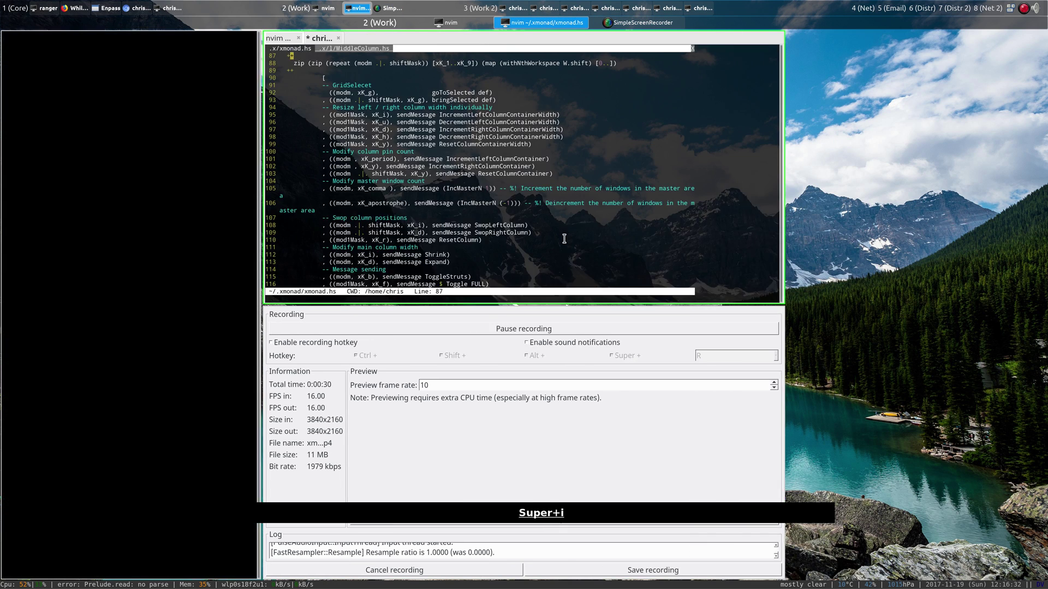
pyautogui.press('super+d')
pyautogui.press('super+d')
pyautogui.press('super+d')
pyautogui.press('super+d')
pyautogui.press('super+d')
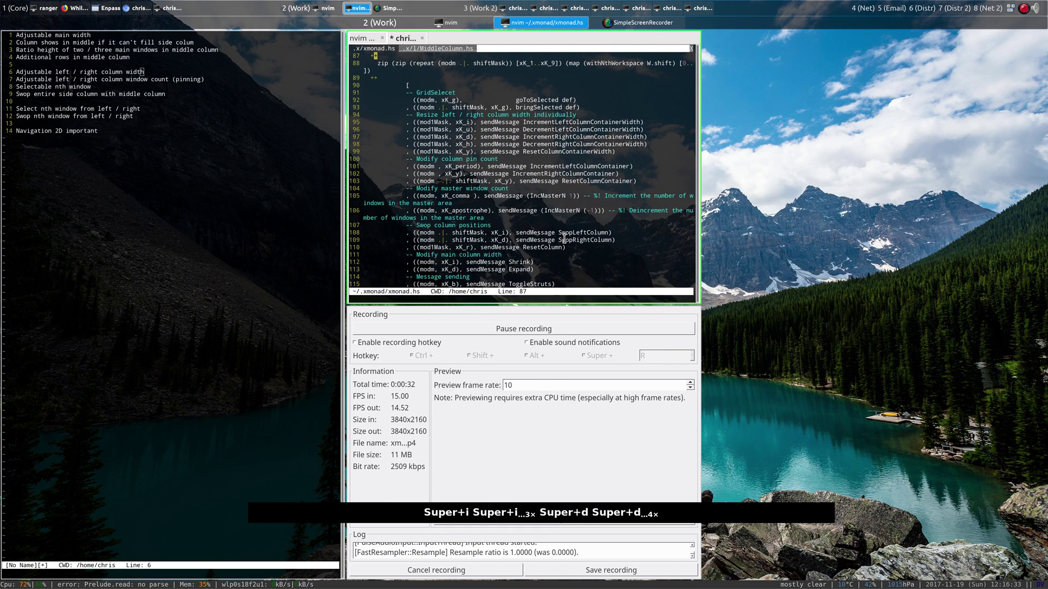
pyautogui.press('super+i')
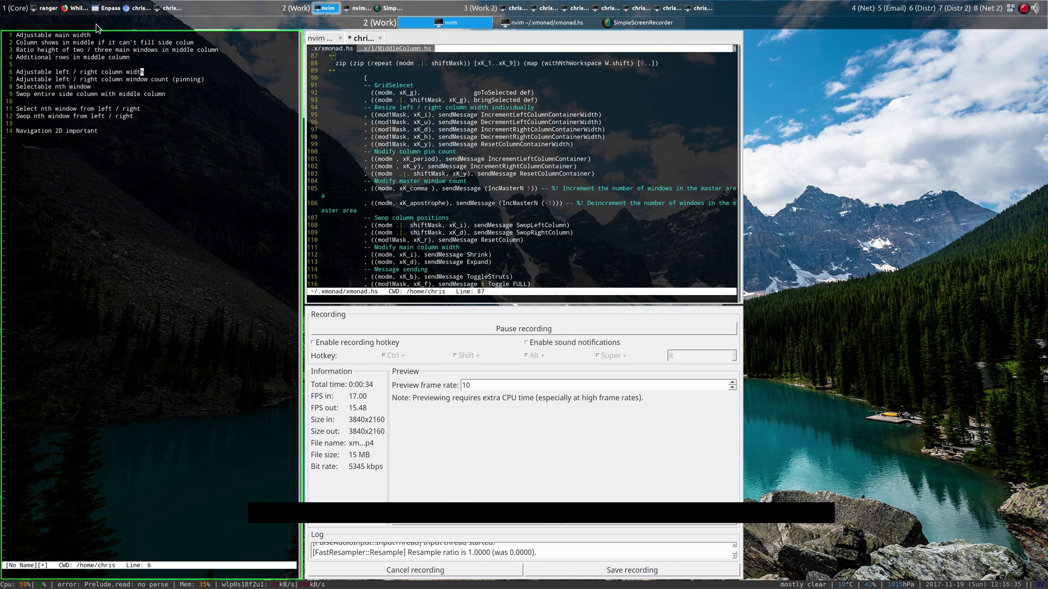
# Place the cursor of the feature notes on line 2, about the column showing in the middle.
pyautogui.press('j')
pyautogui.press('k')
pyautogui.press('k')
pyautogui.press('k')
pyautogui.press('k')
pyautogui.press('k')
pyautogui.press('j')
pyautogui.press('k')
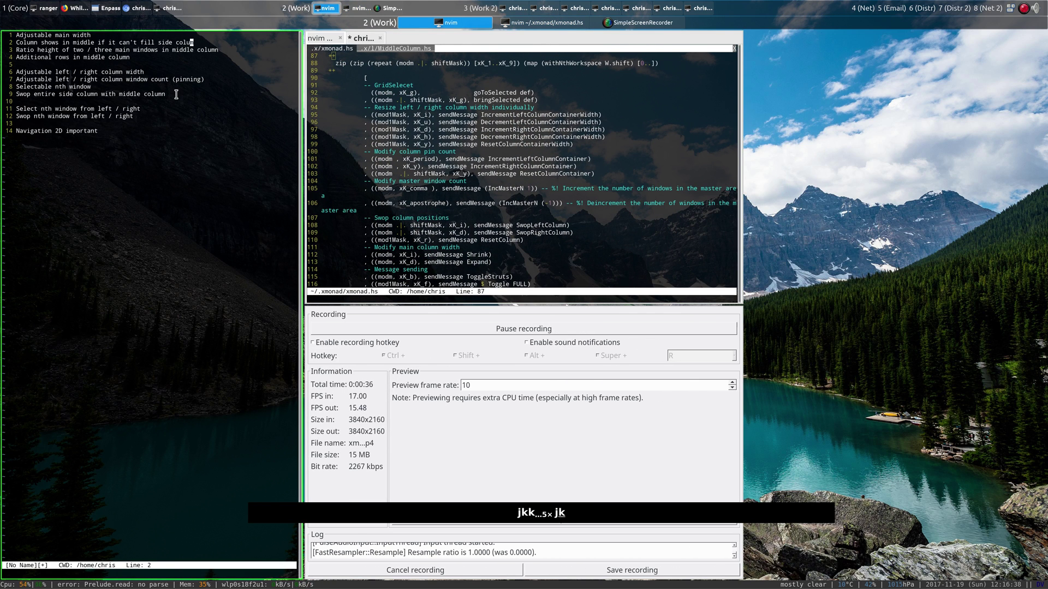
# Switch to workspace 3 (Work 2) and close all seven terminals on it.
pyautogui.press('super+u')
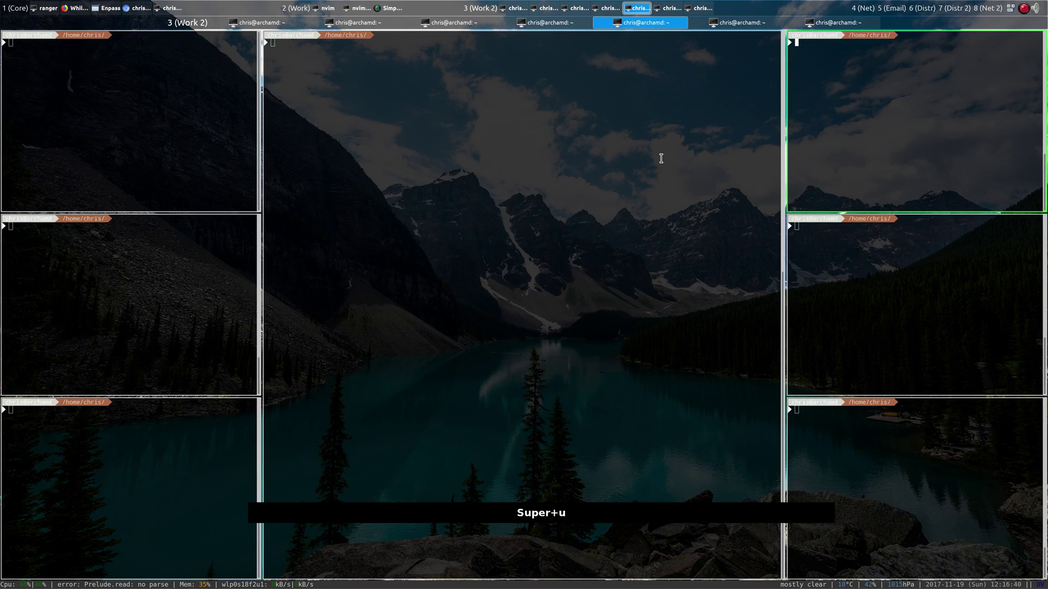
pyautogui.press('super+c')
pyautogui.press('super+c')
pyautogui.press('super+c')
pyautogui.press('super+c')
pyautogui.press('super+c')
pyautogui.press('super+c')
pyautogui.press('super+c')
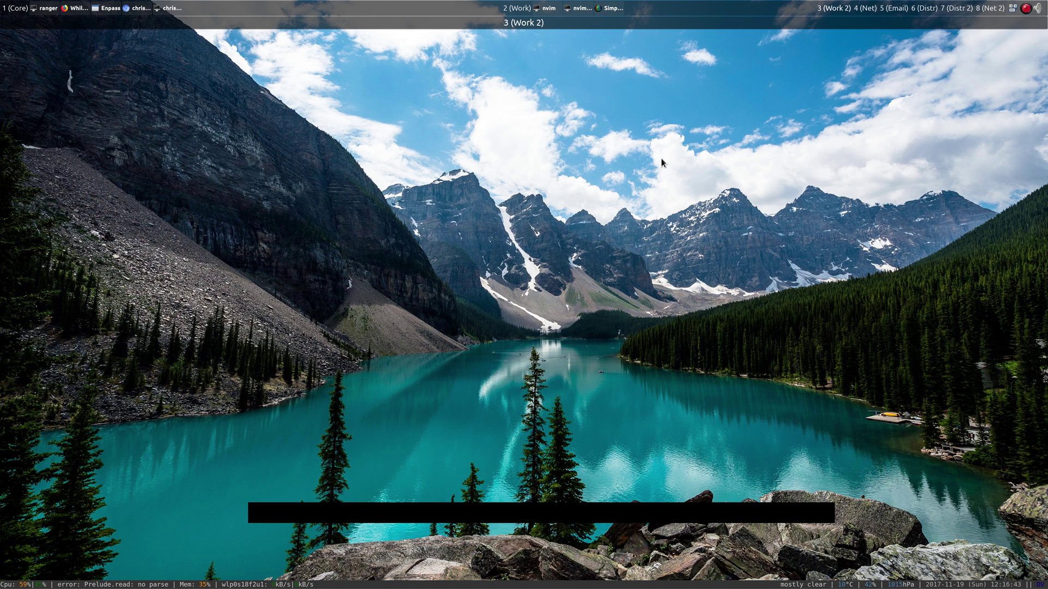
# Open four terminals one after another on the empty workspace, then close all but the one in the middle column.
pyautogui.press('super+Return')
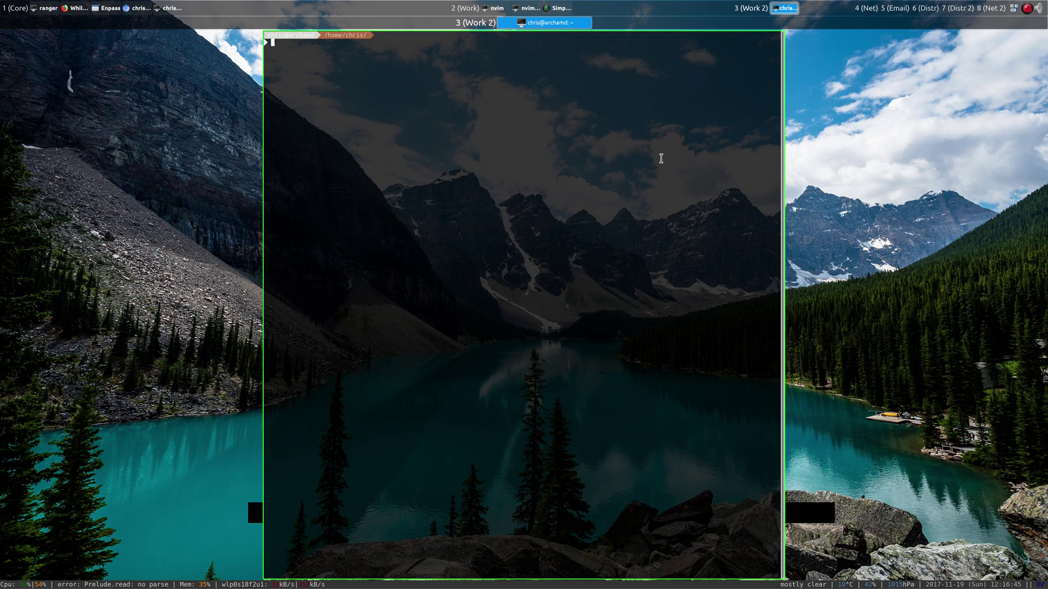
pyautogui.press('super+Return')
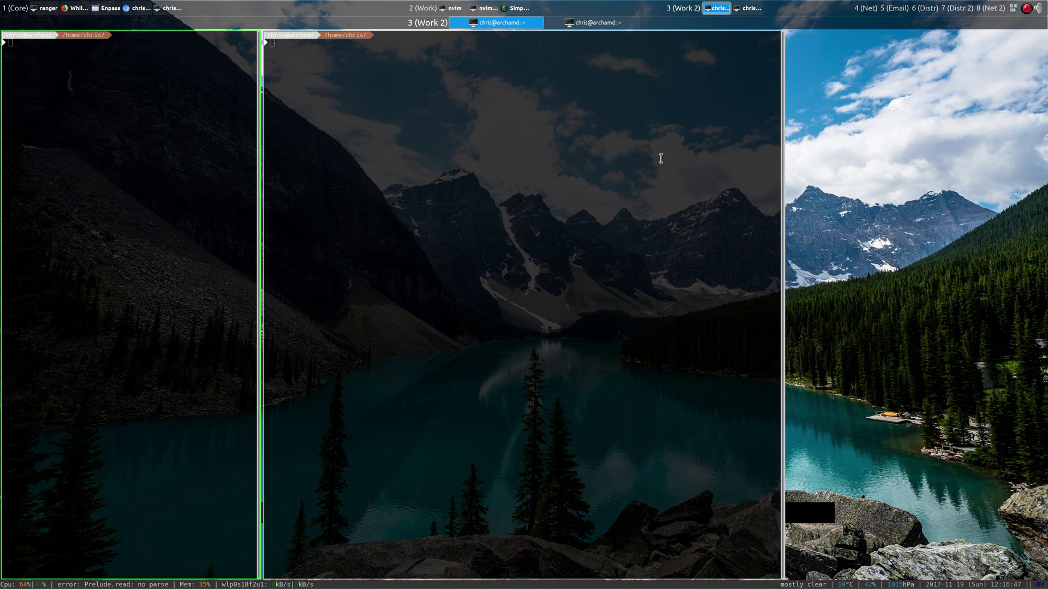
pyautogui.press('super+Return')
pyautogui.press('super+Return')
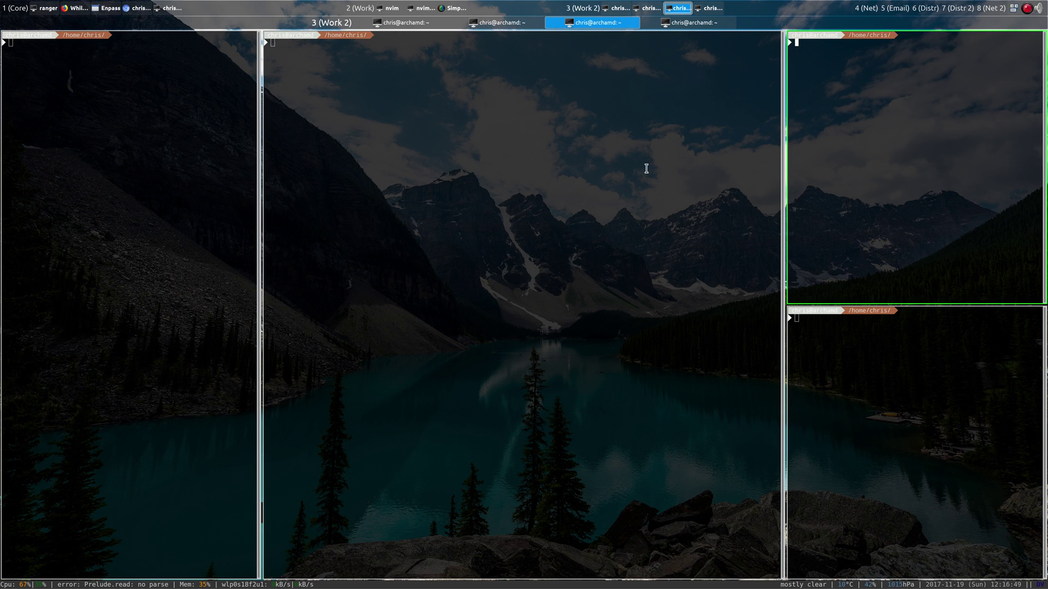
pyautogui.click(750, 256)
pyautogui.press('super+shift+c')
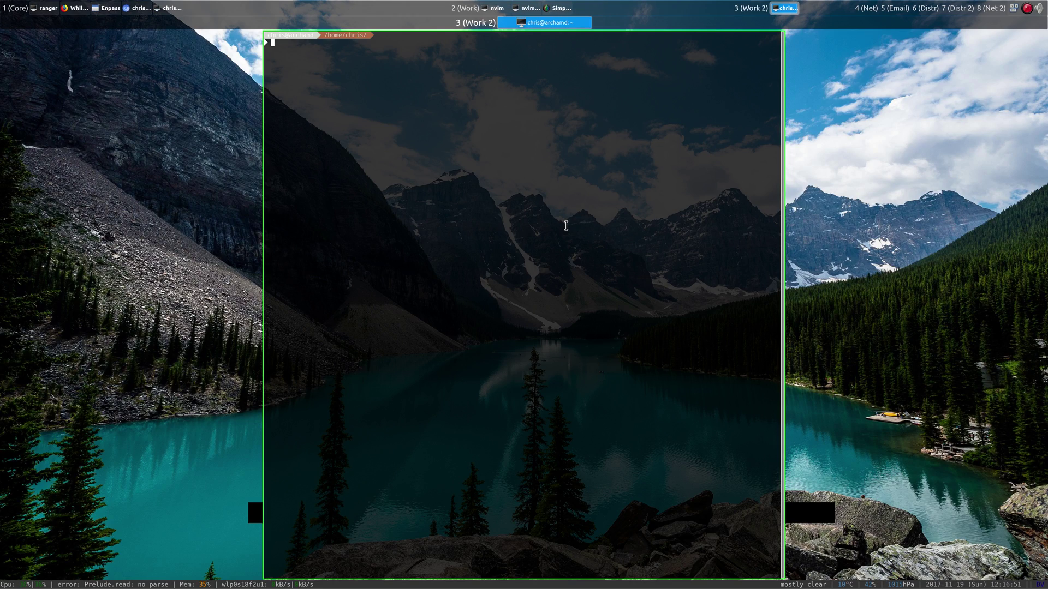
# Return to workspace 2 (Work), move the notes cursor to line 3 and cycle once through the middle-column layouts.
pyautogui.press('super+e')
pyautogui.press('j')
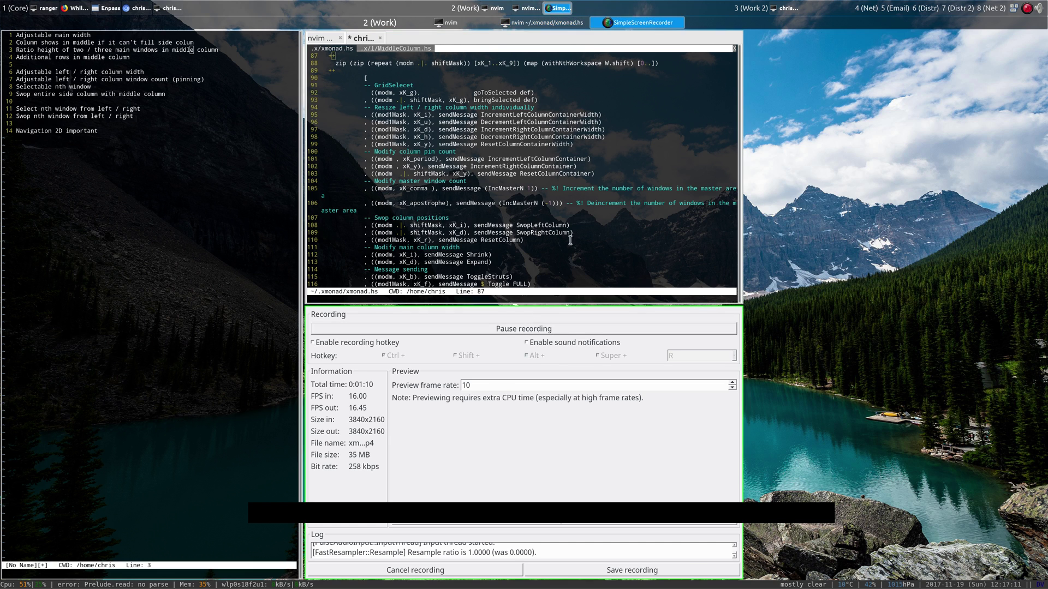
pyautogui.press('super+space')
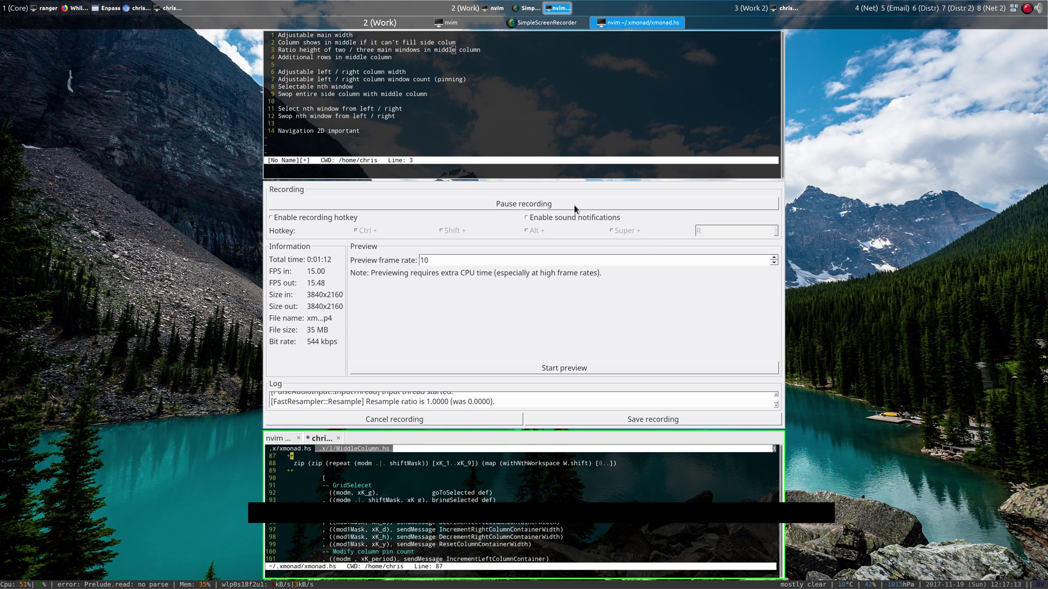
pyautogui.press('super+space')
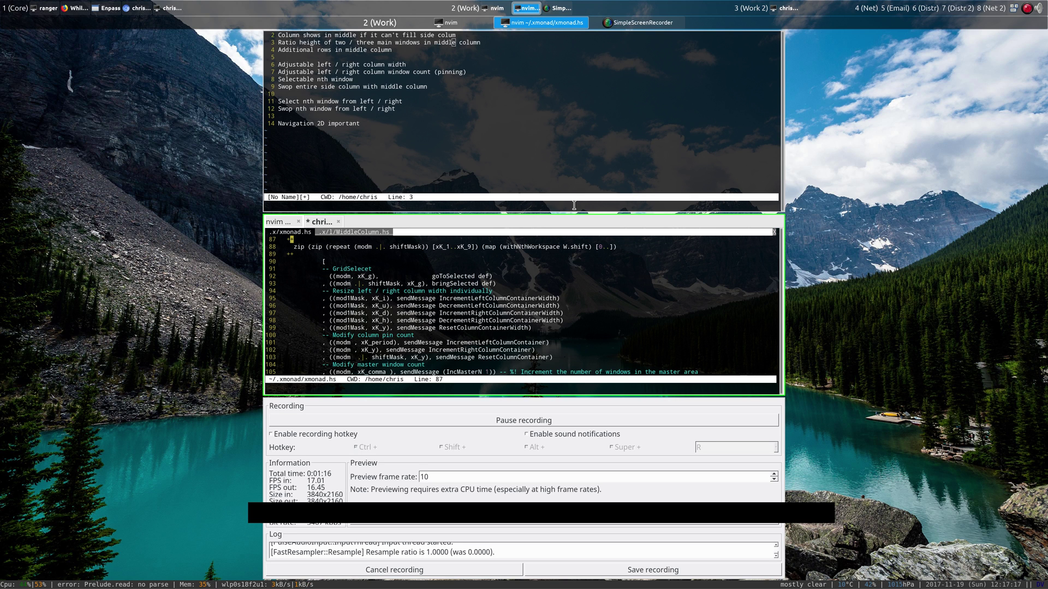
pyautogui.press('super+space')
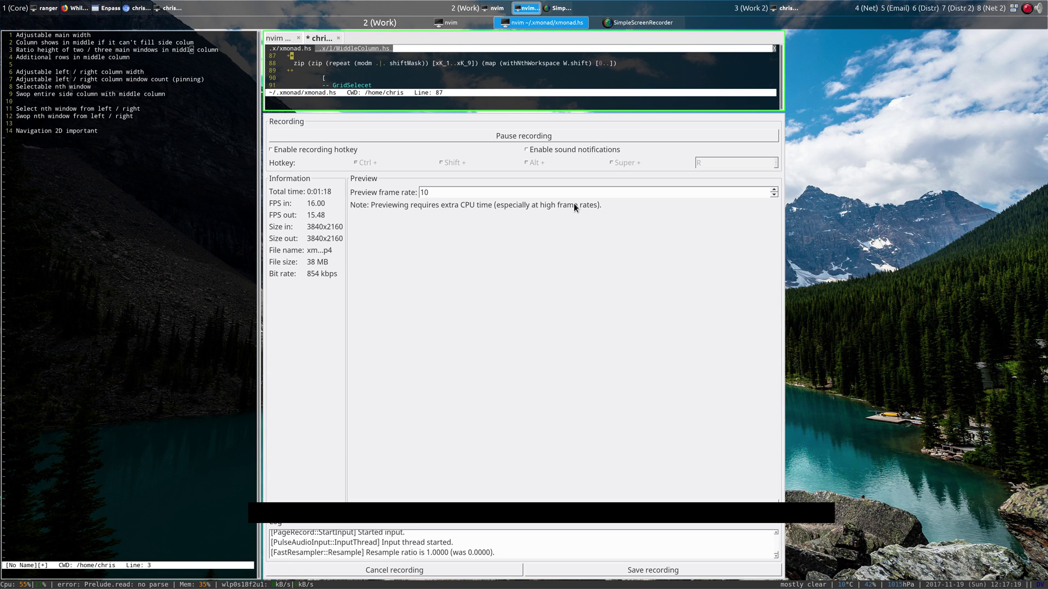
pyautogui.press('super+space')
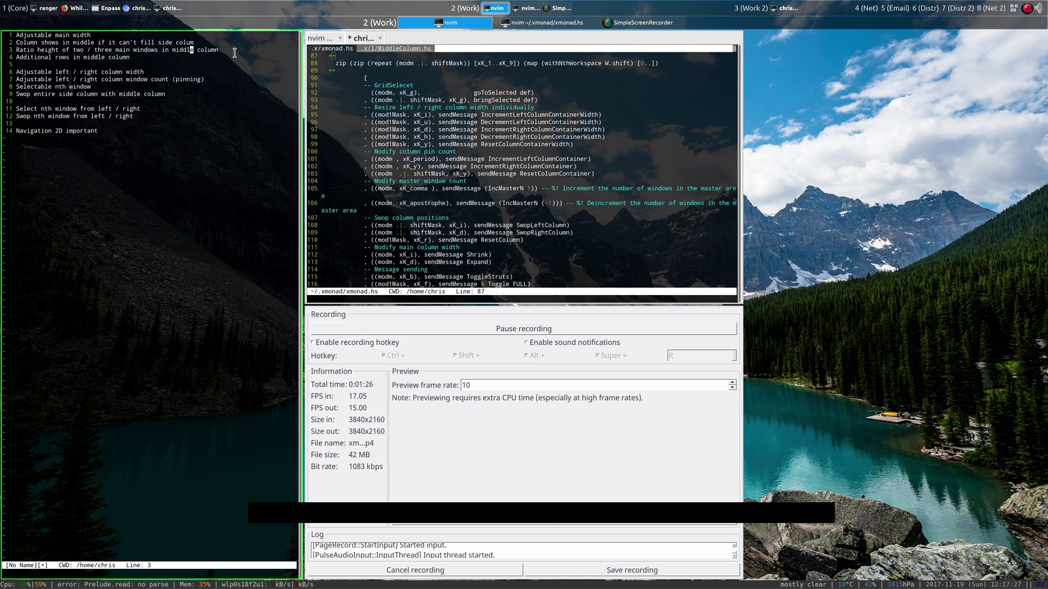
# On workspace 3 (Work 2), open four more terminals and cycle the layout until all five stack in the middle column.
pyautogui.press('super+u')
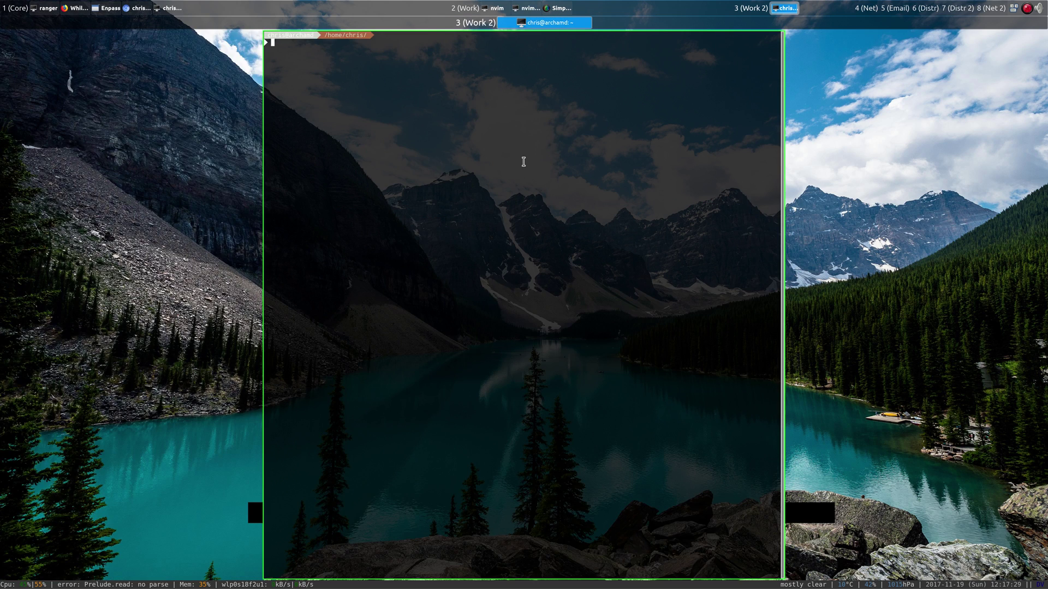
pyautogui.press('super+e')
pyautogui.press('super+u')
pyautogui.press('super+Return')
pyautogui.press('super+Return')
pyautogui.press('super+Return')
pyautogui.press('super+Return')
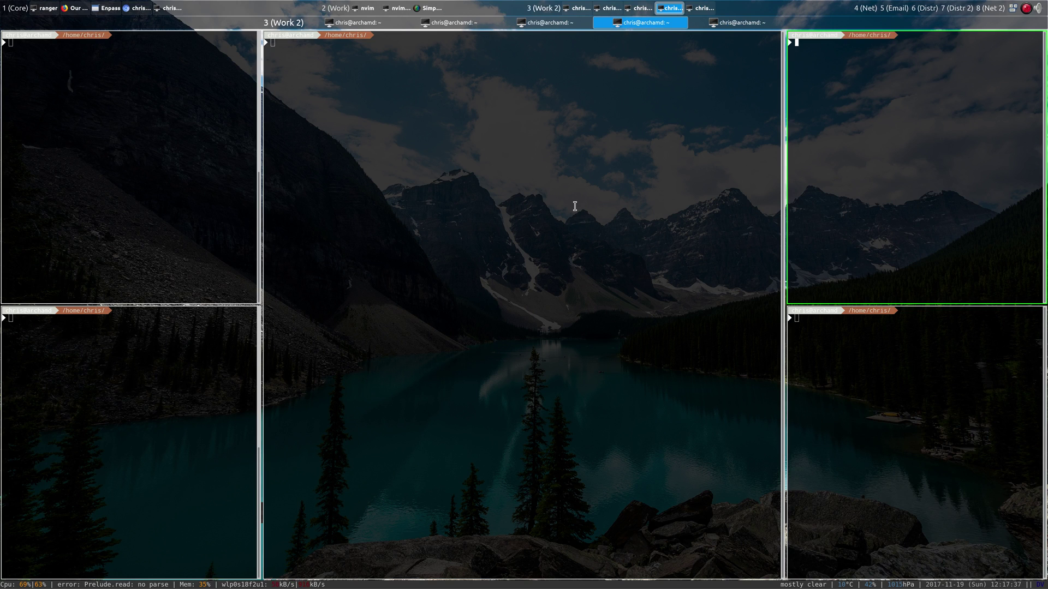
pyautogui.press('super+Return')
pyautogui.press('super+space')
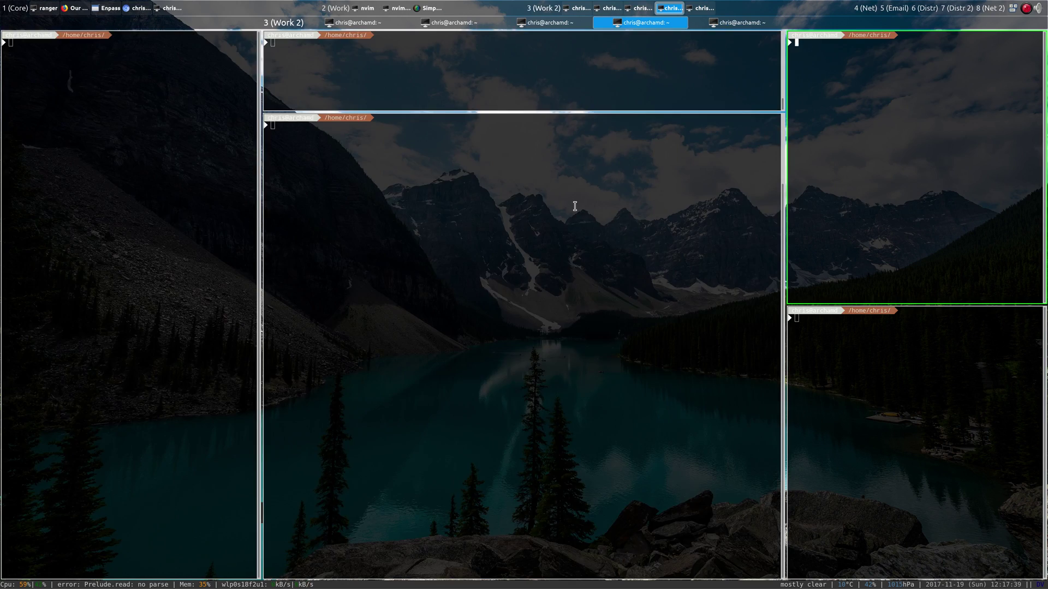
pyautogui.press('super+space')
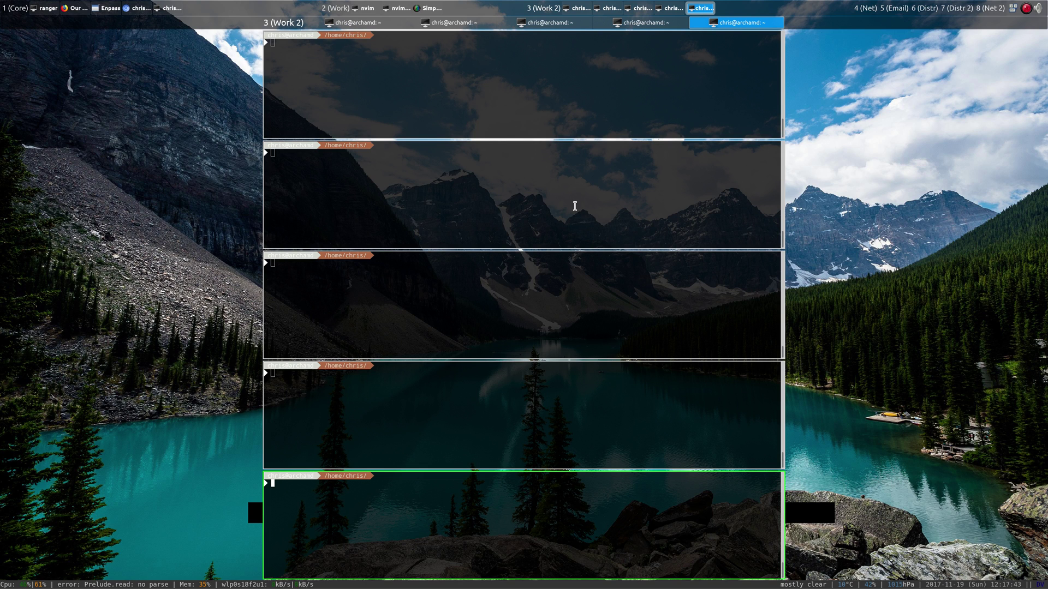
# On workspace 2 (Work), cycle the layouts until the middle column has a short window above a tall one.
pyautogui.press('super+2')
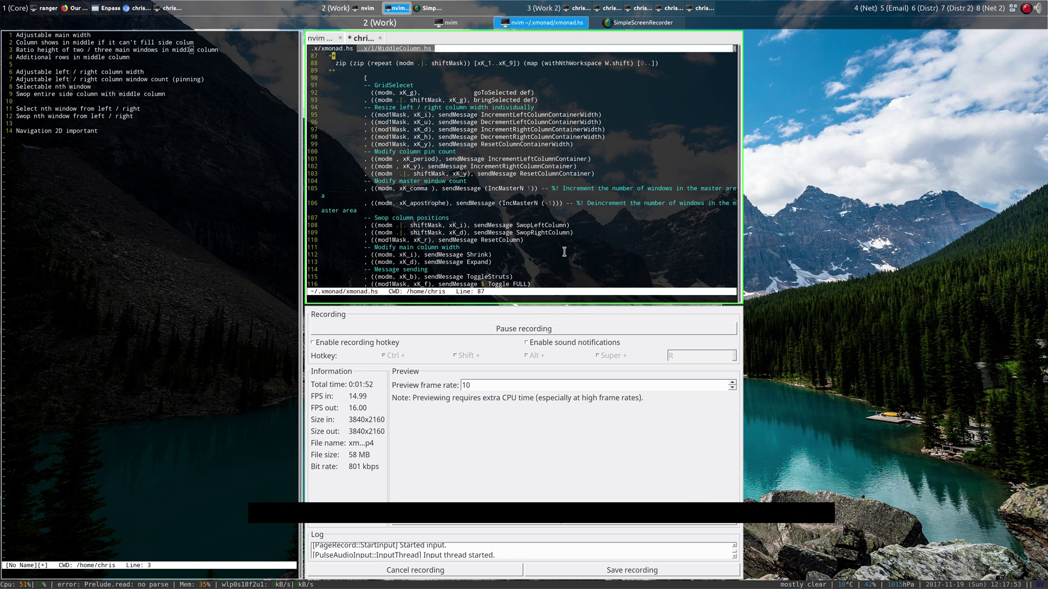
pyautogui.press('super+space')
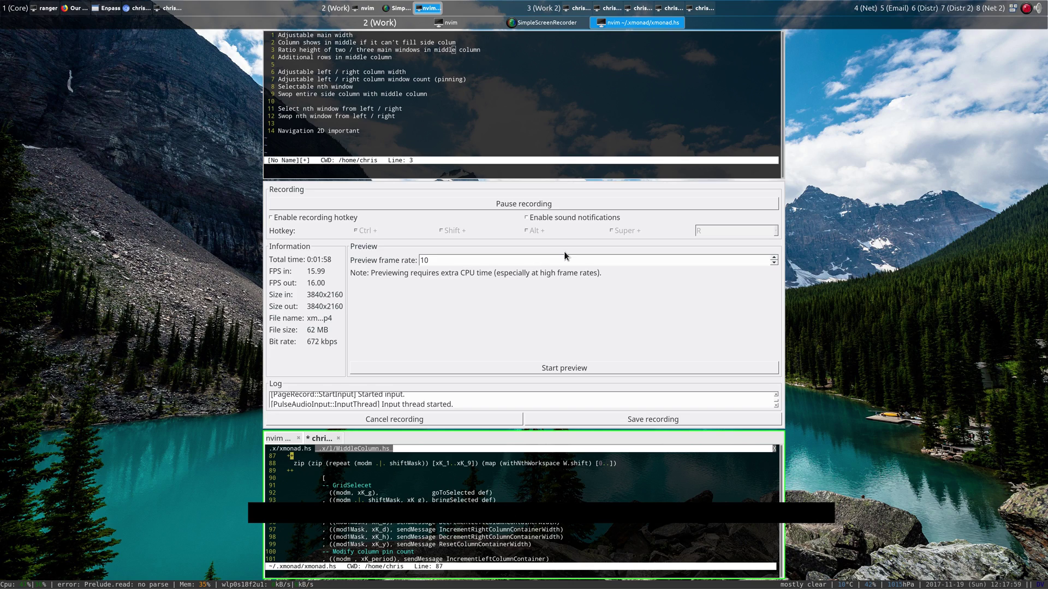
pyautogui.press('super+space')
pyautogui.press('super+space')
pyautogui.press('super+space')
pyautogui.press('super+space')
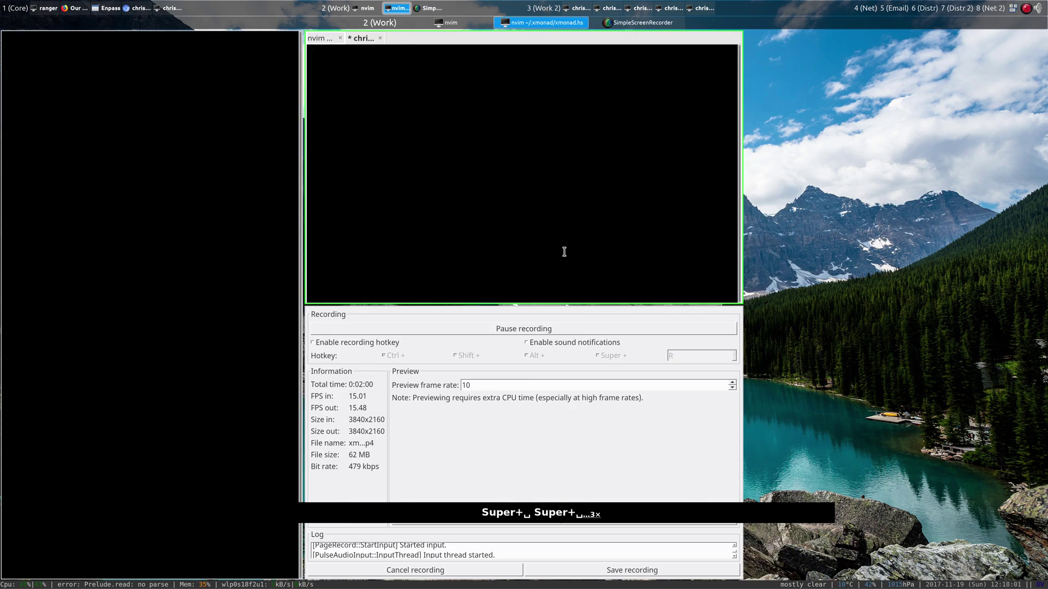
pyautogui.press('super+space')
pyautogui.press('super+space')
pyautogui.press('super+space')
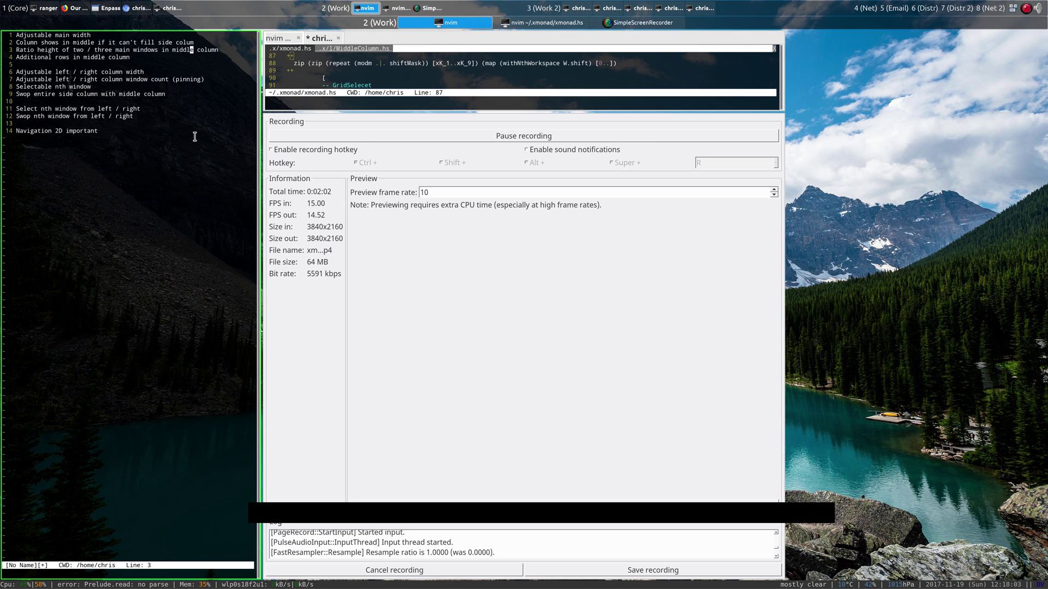
# Go through the feature notes from line 4 and place the cursor on line 6, about adjustable left / right column width.
pyautogui.click(133, 57)
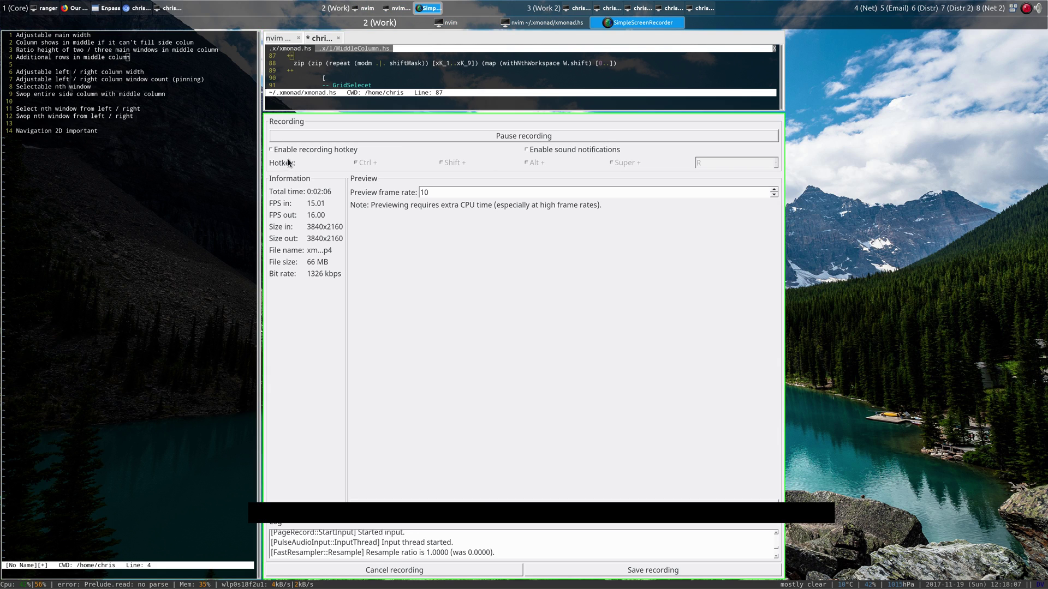
pyautogui.press('j')
pyautogui.press('j')
pyautogui.press('j')
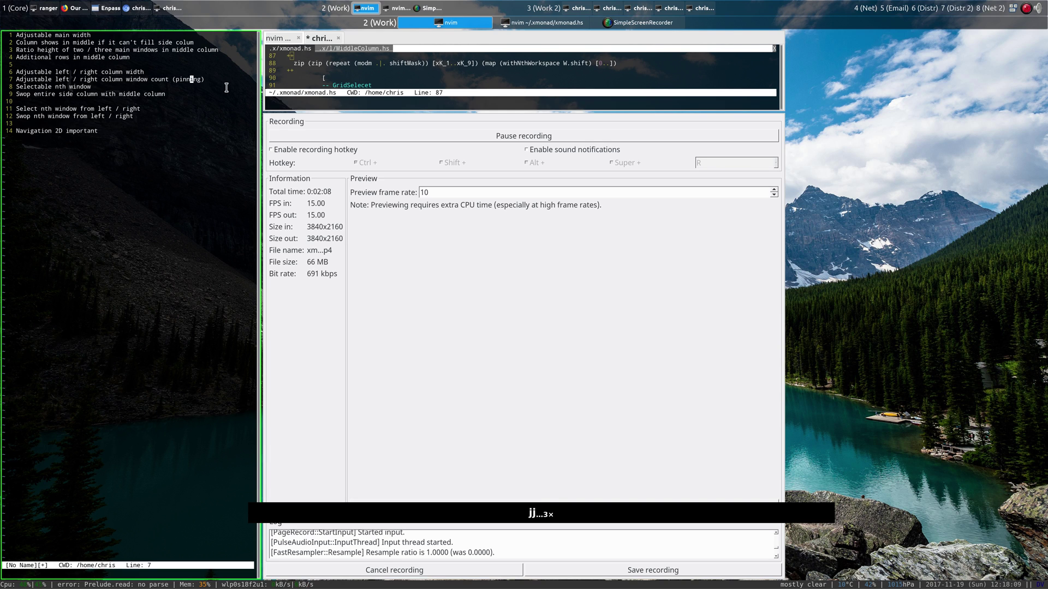
pyautogui.press('k')
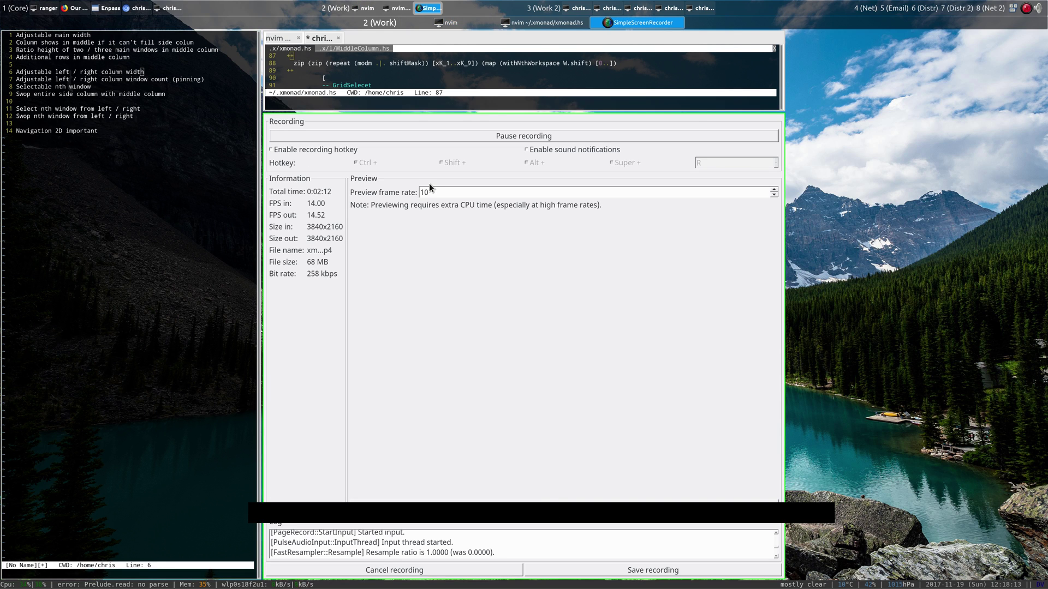
# Open a new terminal on workspace 2 (Work) to fill the empty right column.
pyautogui.press('super+u')
pyautogui.press('super+e')
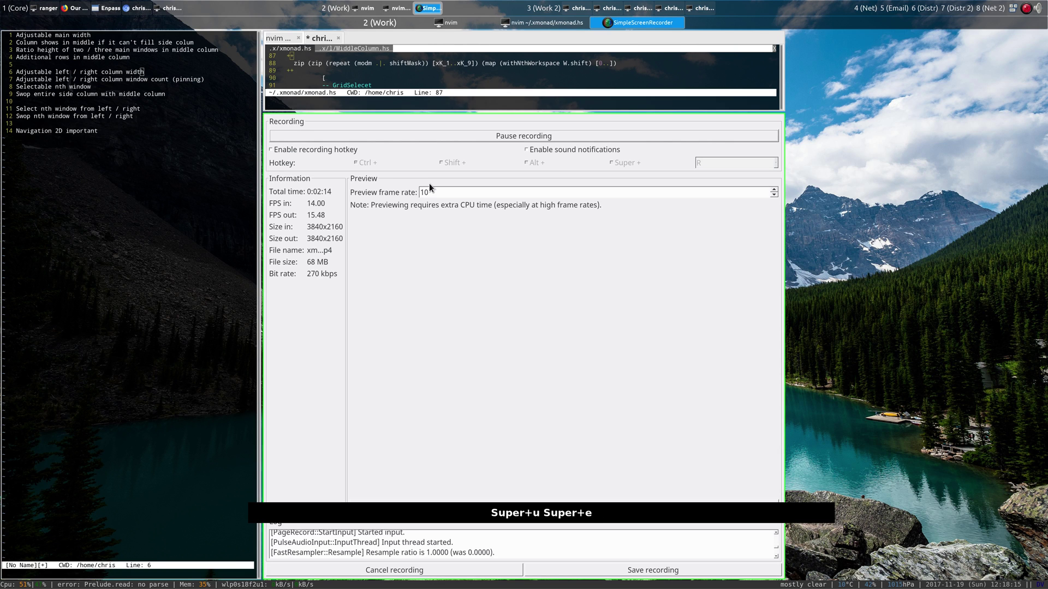
pyautogui.press('super+shift+Return')
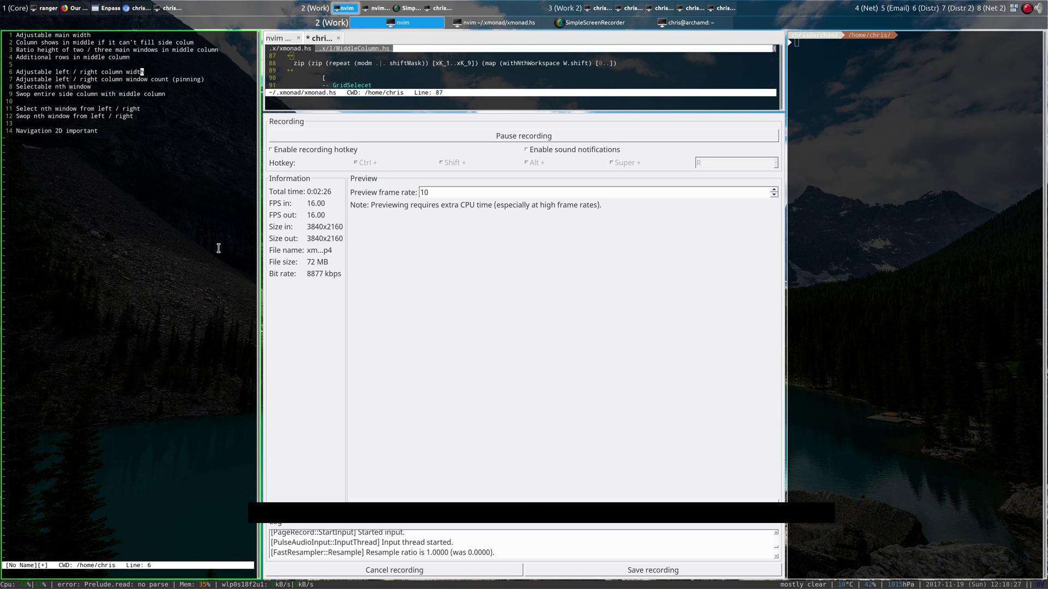
# Narrow the left column by seven increments, then widen it by seven increments.
pyautogui.hotkey('alt', 'u')
pyautogui.hotkey('alt', 'u')
pyautogui.hotkey('alt', 'u')
pyautogui.hotkey('alt', 'u')
pyautogui.hotkey('alt', 'u')
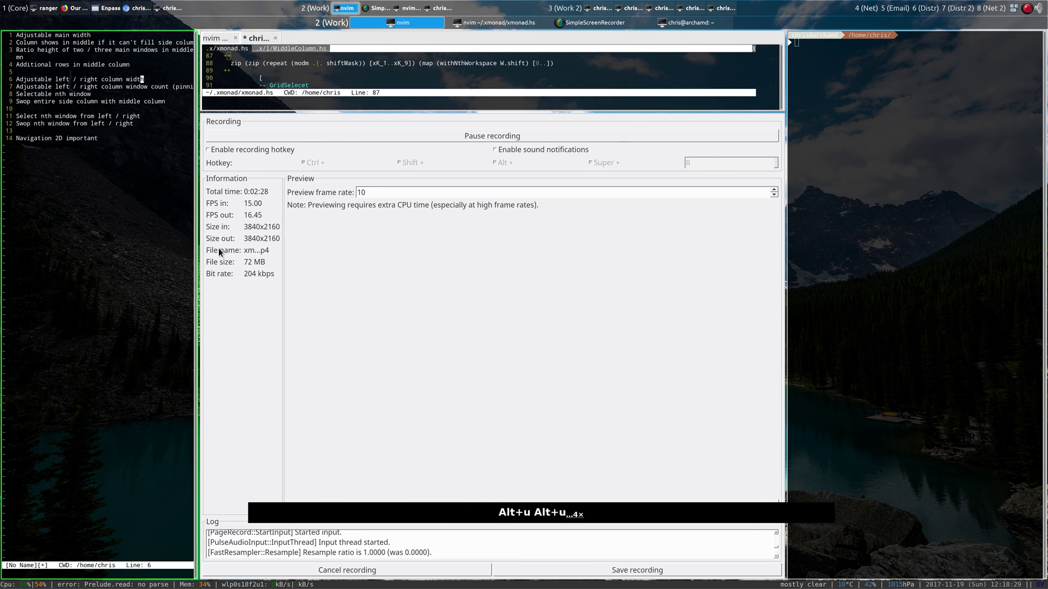
pyautogui.hotkey('alt', 'u')
pyautogui.hotkey('alt', 'u')
pyautogui.hotkey('alt', 'i')
pyautogui.hotkey('alt', 'i')
pyautogui.hotkey('alt', 'i')
pyautogui.hotkey('alt', 'i')
pyautogui.hotkey('alt', 'i')
pyautogui.hotkey('alt', 'i')
pyautogui.hotkey('alt', 'i')
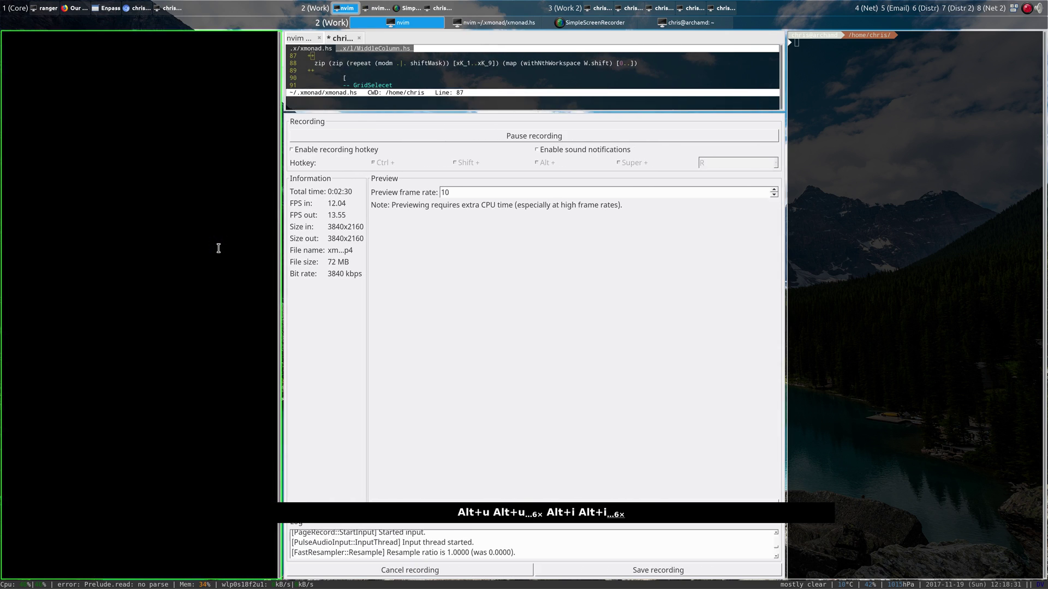
# Narrow the left column in several increments, with one widening in between, then reset the column widths to their defaults.
pyautogui.hotkey('alt', 'u')
pyautogui.hotkey('alt', 'u')
pyautogui.hotkey('alt', 'u')
pyautogui.hotkey('alt', 'i')
pyautogui.hotkey('alt', 'u')
pyautogui.hotkey('alt', 'u')
pyautogui.hotkey('alt', 'u')
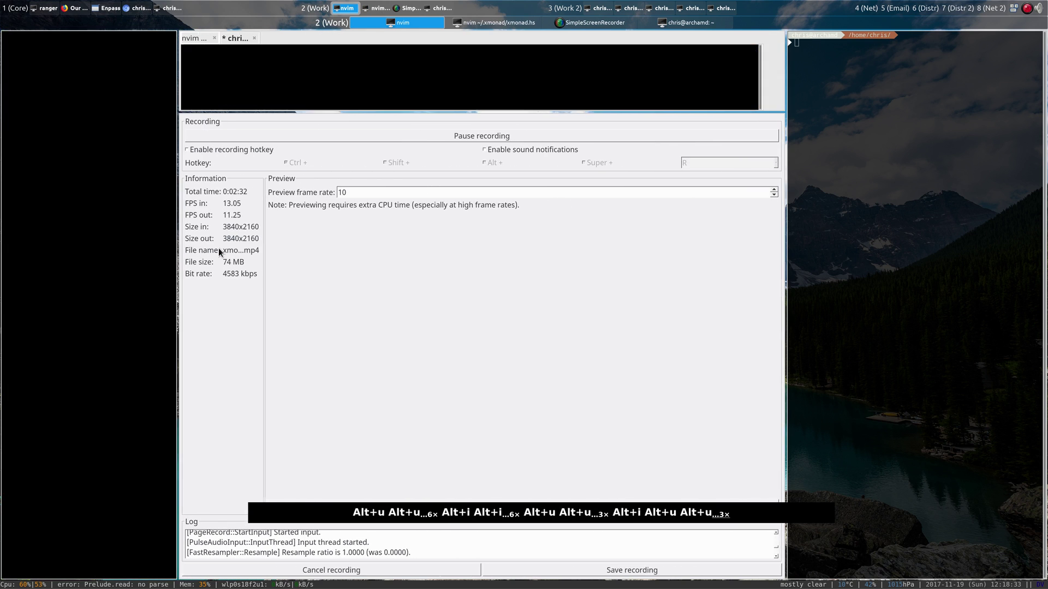
pyautogui.hotkey('alt', 'y')
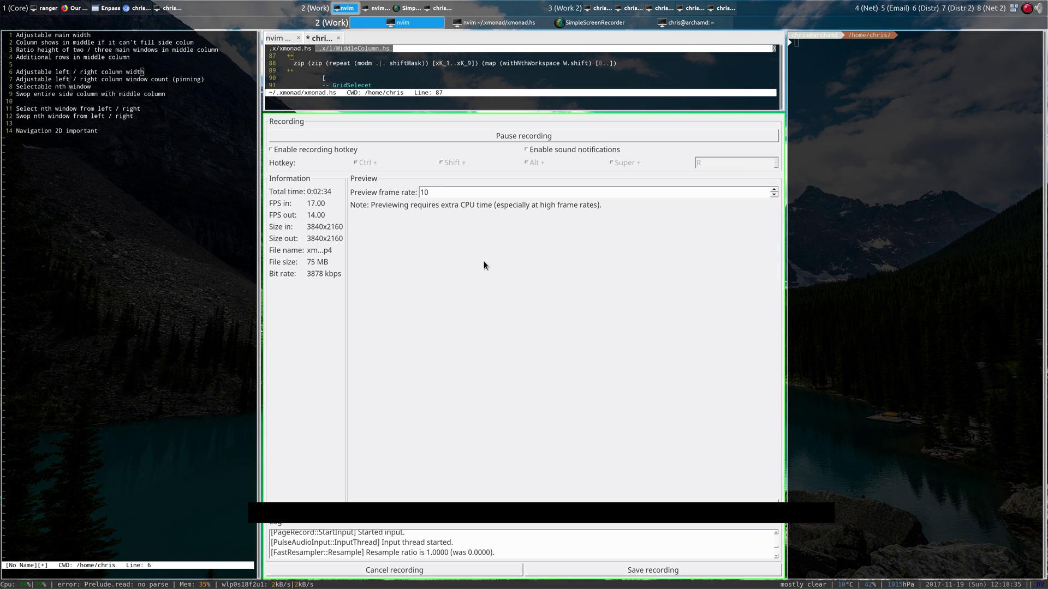
# Narrow the right column by a few increments, then widen it past its default width.
pyautogui.hotkey('alt', 'h')
pyautogui.hotkey('alt', 'h')
pyautogui.hotkey('alt', 'h')
pyautogui.hotkey('alt', 'h')
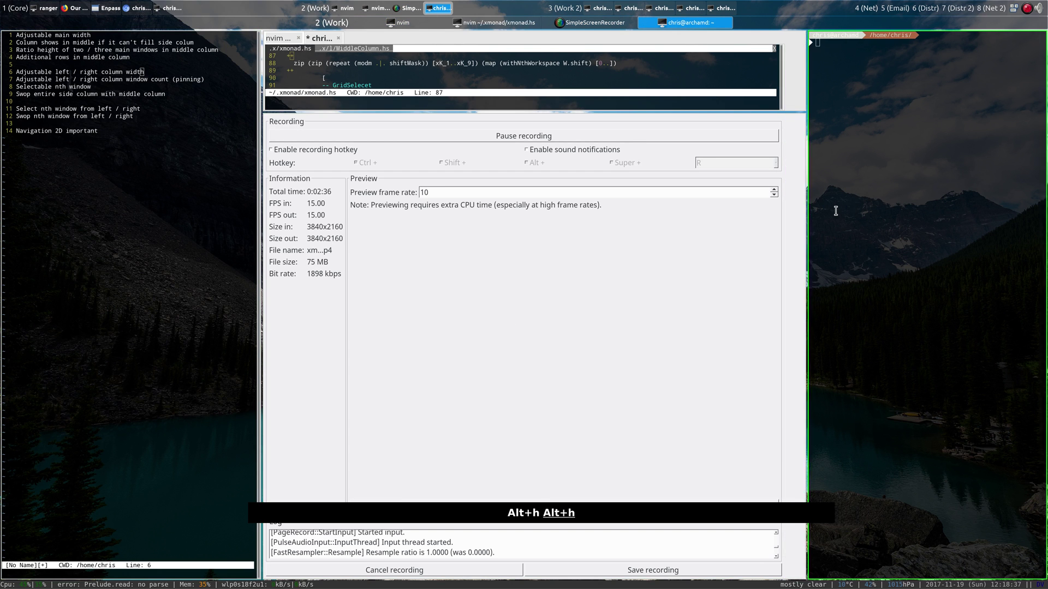
pyautogui.hotkey('alt', 'd')
pyautogui.hotkey('alt', 'd')
pyautogui.hotkey('alt', 'd')
pyautogui.hotkey('alt', 'd')
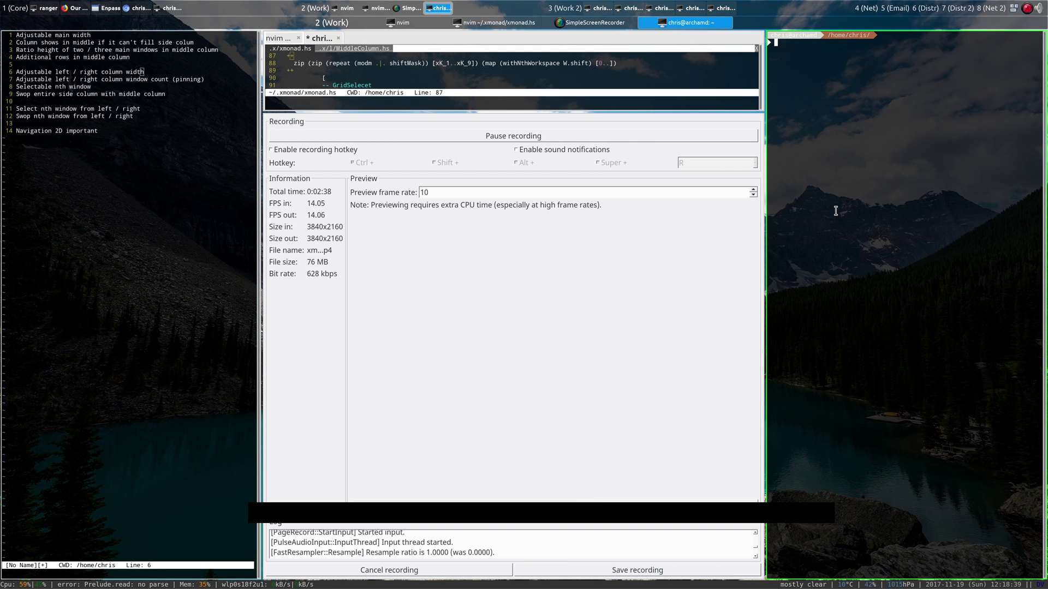
# Narrow the right column well below its default width, then reset the column widths.
pyautogui.hotkey('alt', 't')
pyautogui.hotkey('alt', 't')
pyautogui.hotkey('alt', 't')
pyautogui.hotkey('alt', 'h')
pyautogui.hotkey('alt', 'h')
pyautogui.hotkey('alt', 'h')
pyautogui.hotkey('alt', 'h')
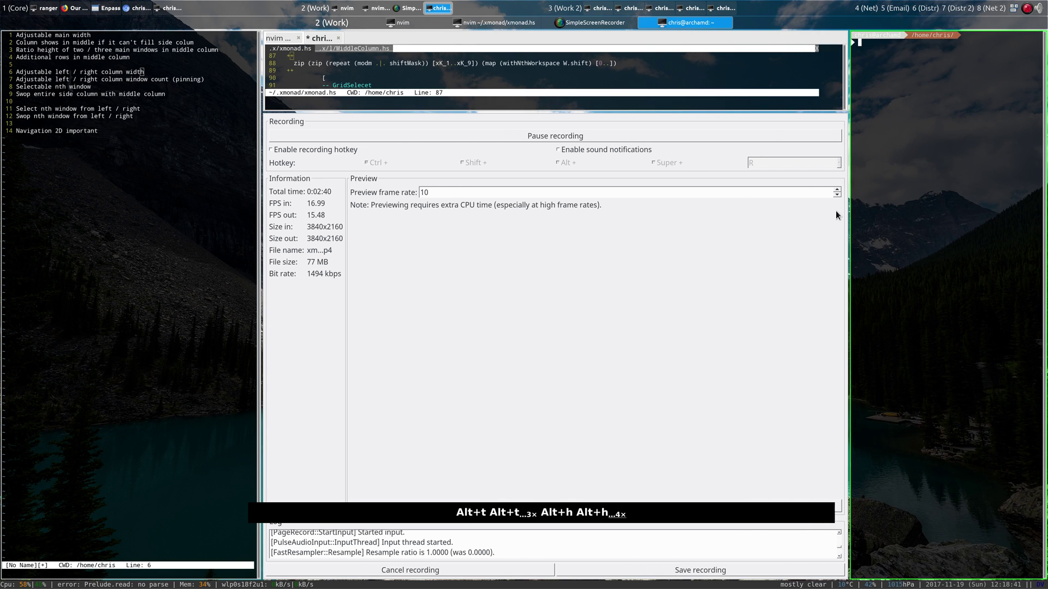
pyautogui.hotkey('alt', 'y')
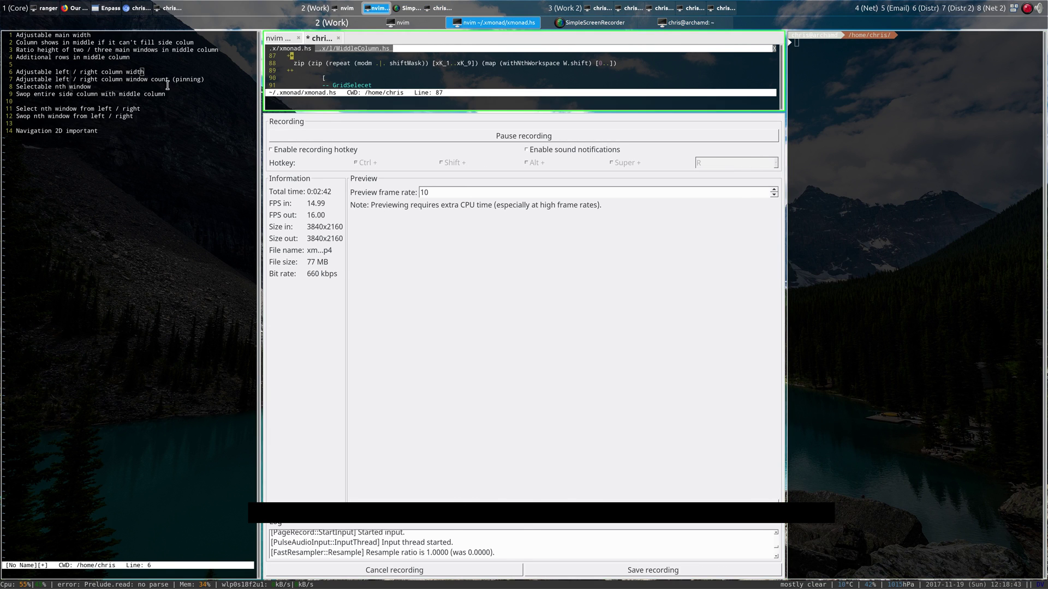
# Place the cursor on notes line 7 about window count pinning, then open two extra terminals and close them again.
pyautogui.press('j')
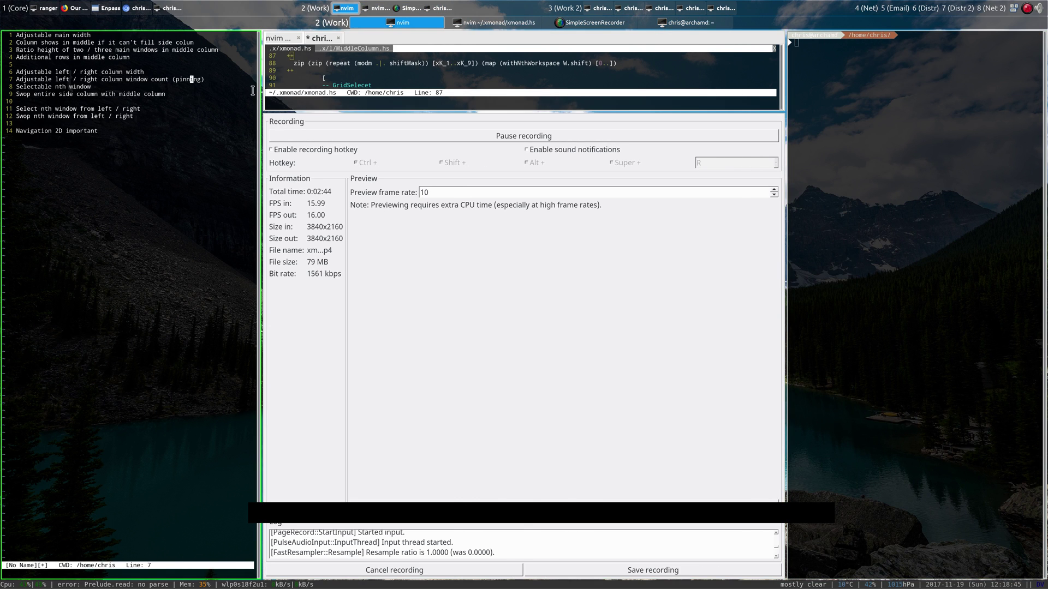
pyautogui.press('super+shift+Return')
pyautogui.press('super+shift+Return')
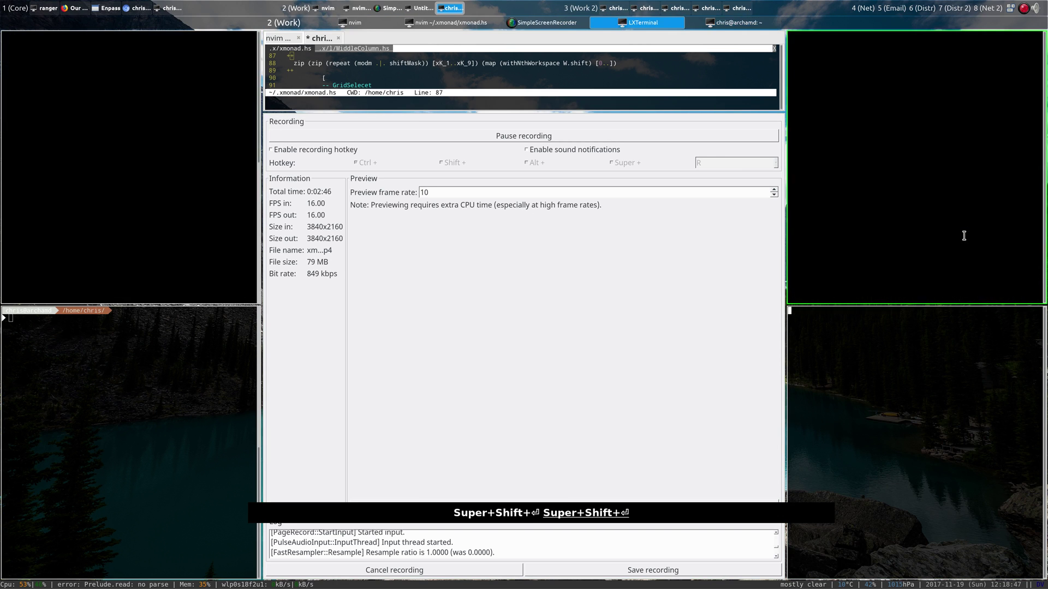
pyautogui.press('super+c')
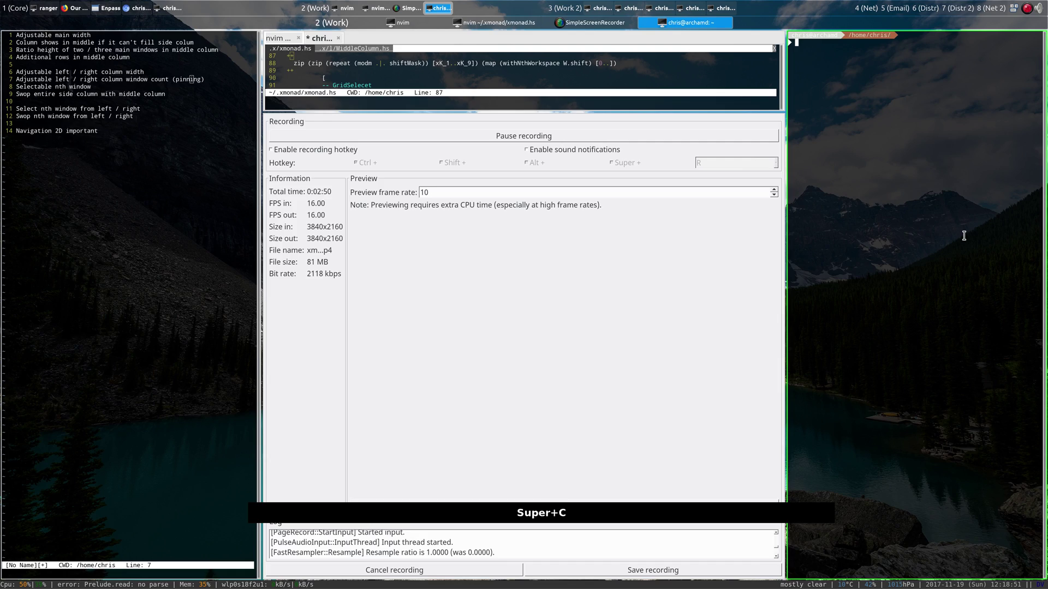
# On workspace 3 (Work 2), switch to the layout with three middle-column windows and open five more terminals.
pyautogui.press('super+3')
pyautogui.press('super+space')
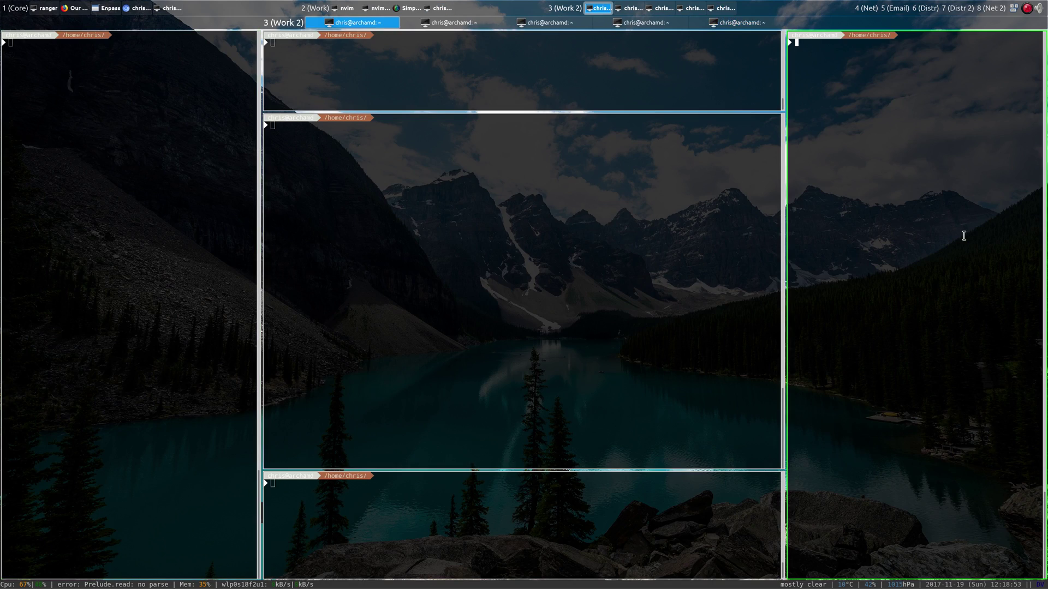
pyautogui.press('super+shift+Return')
pyautogui.press('super+shift+Return')
pyautogui.press('super+shift+Return')
pyautogui.press('super+shift+Return')
pyautogui.press('super+shift+Return')
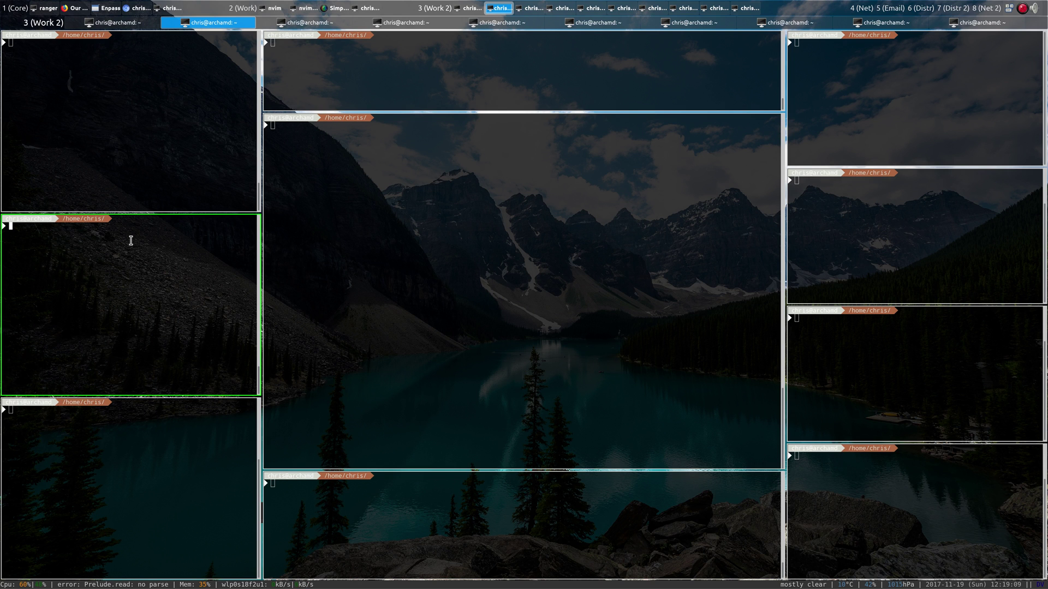
# Pin the left column to one window, then to two, and open five more terminals.
pyautogui.press('super+shift+j')
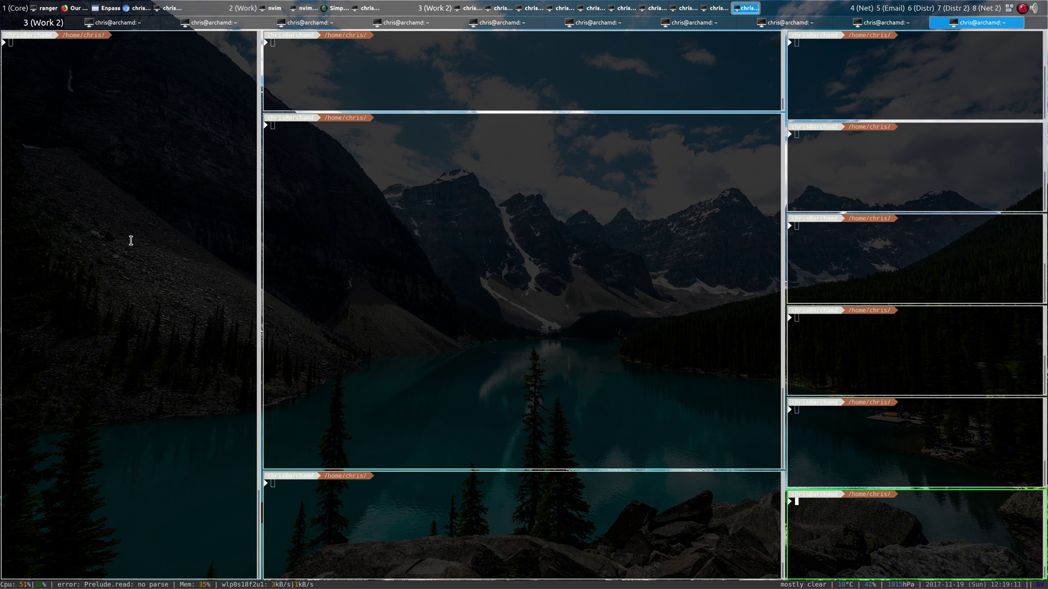
pyautogui.press('super+shift+j')
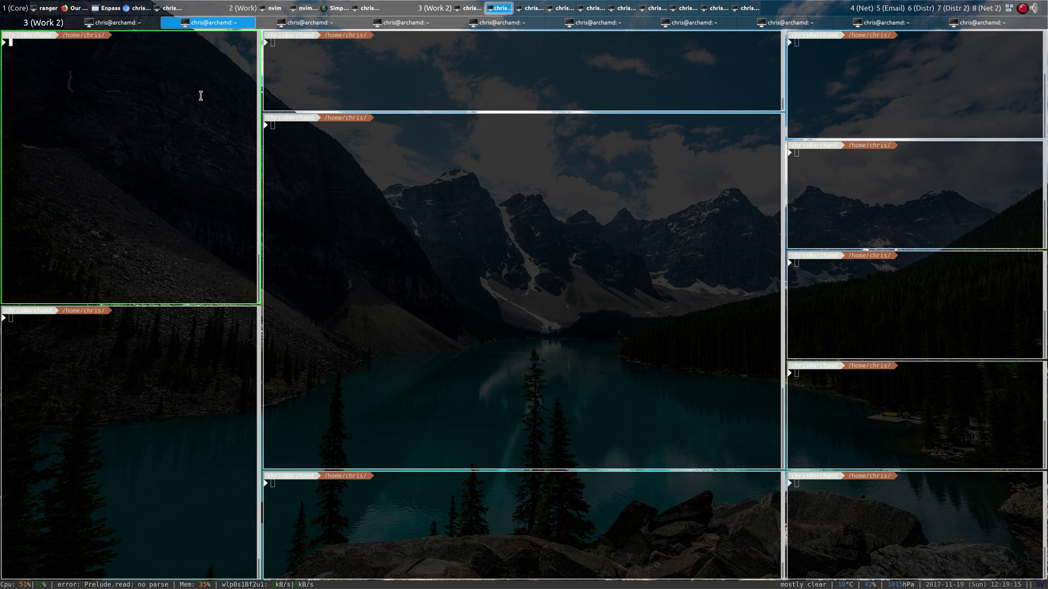
pyautogui.press('super+shift+Return')
pyautogui.press('super+shift+Return')
pyautogui.press('super+shift+Return')
pyautogui.press('super+shift+Return')
pyautogui.press('super+shift+Return')
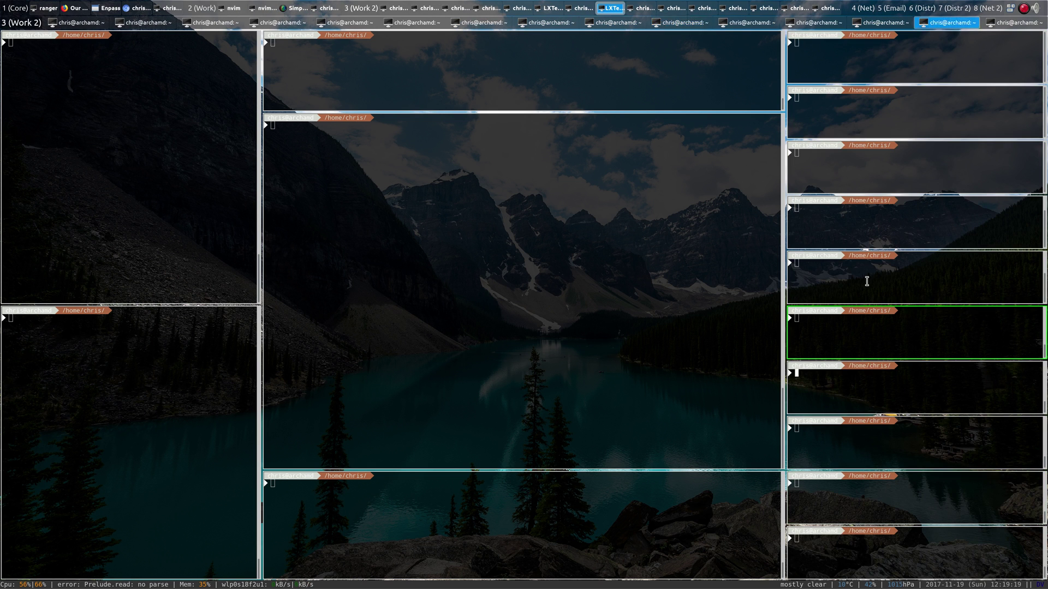
# Close six of the terminals on workspace 3 (Work 2), leaving four windows in the right column.
pyautogui.press('super+shift+c')
pyautogui.press('super+shift+c')
pyautogui.press('super+shift+c')
pyautogui.press('super+shift+c')
pyautogui.press('super+shift+c')
pyautogui.press('super+shift+c')
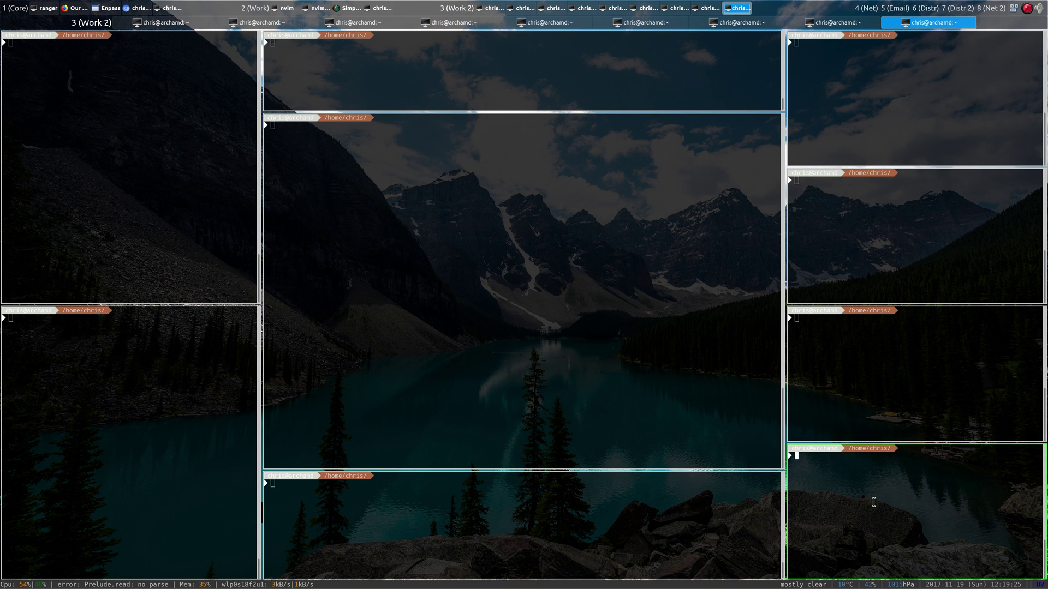
# Check the notes on workspace 2, return to workspace 3, and enter "euaoeuoeauclaoeuhs" in the large middle terminal.
pyautogui.press('super+2')
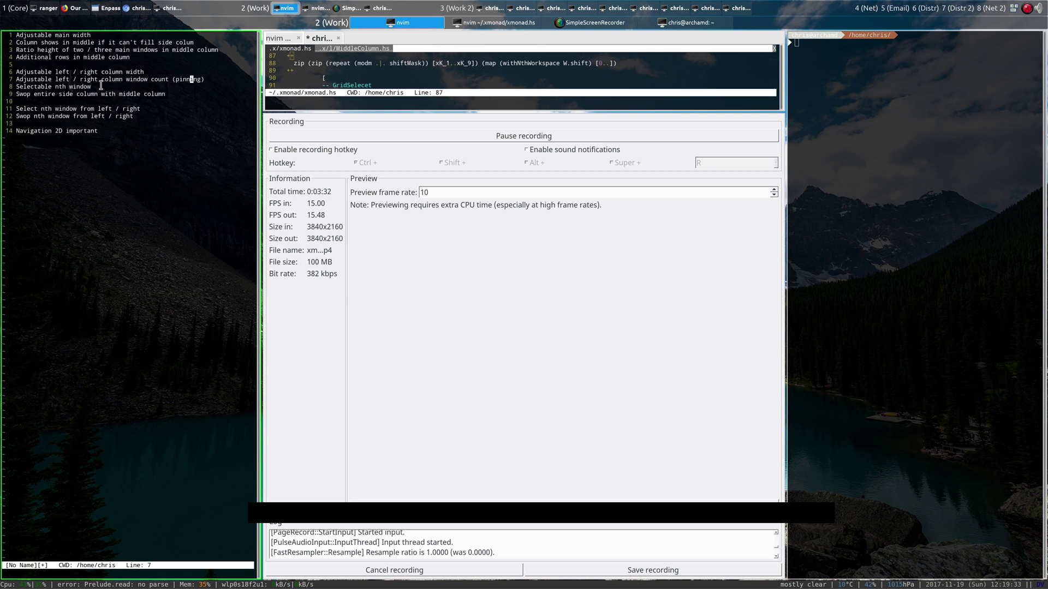
pyautogui.press('super+3')
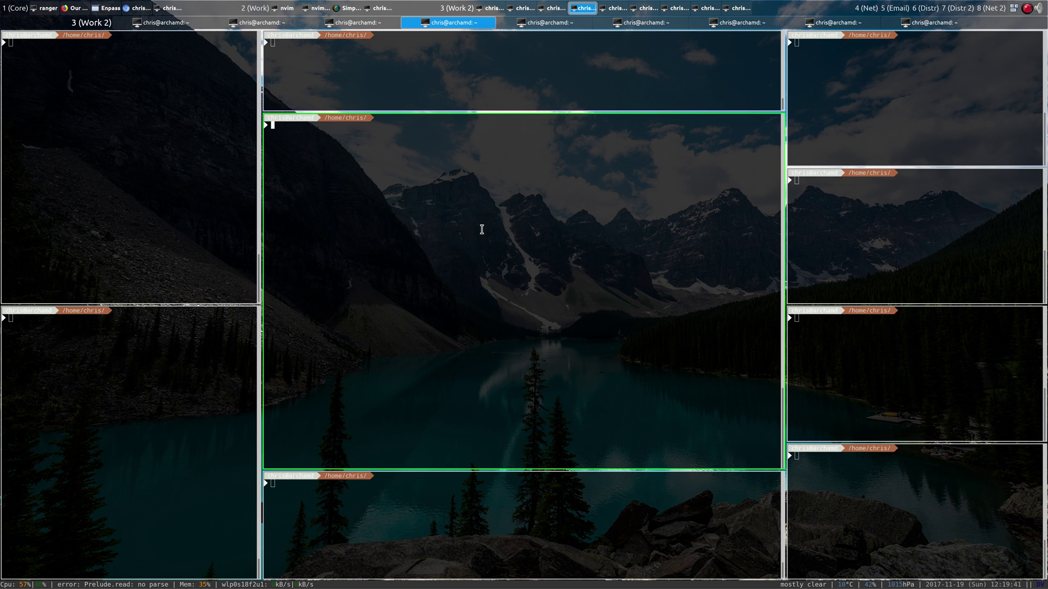
pyautogui.click(194, 153)
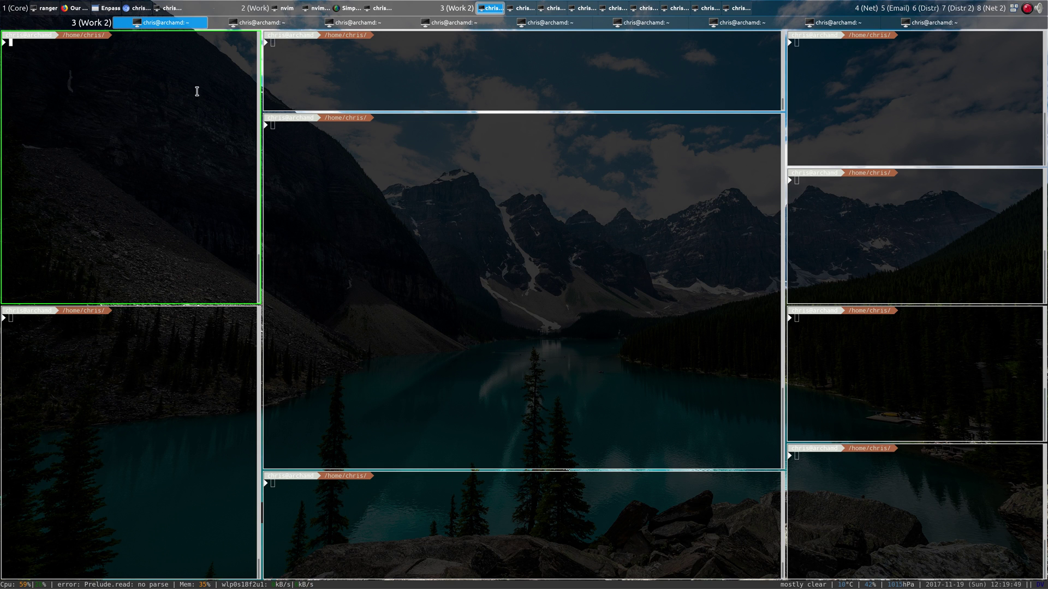
pyautogui.click(569, 235)
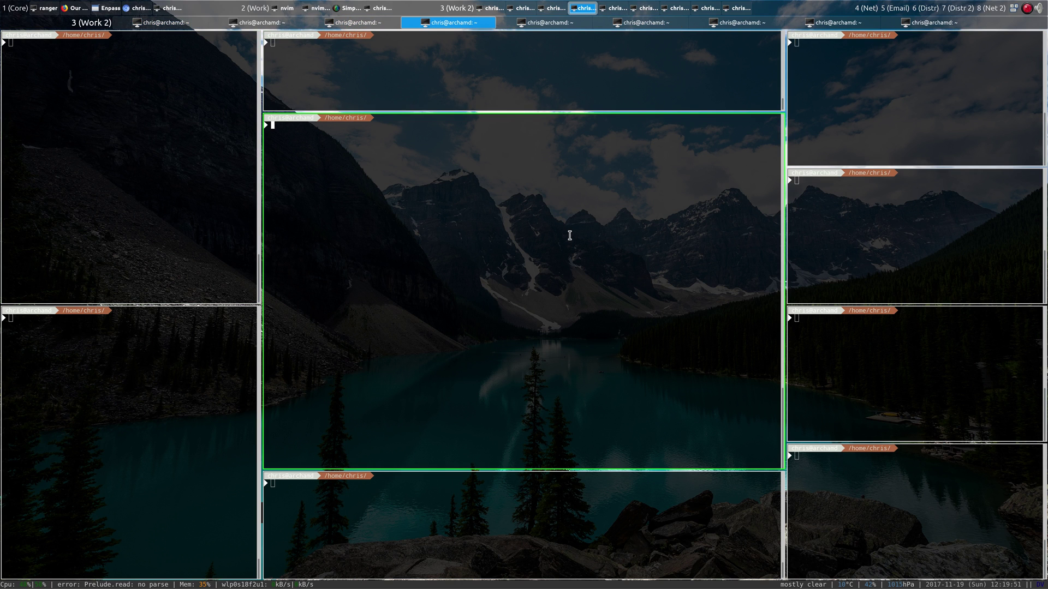
pyautogui.write('euaoeuoeauclaoeuhs')
# Move the focus out of the middle terminal, then search the application launcher for "scre" and launch Screenkey.
pyautogui.press('super+l')
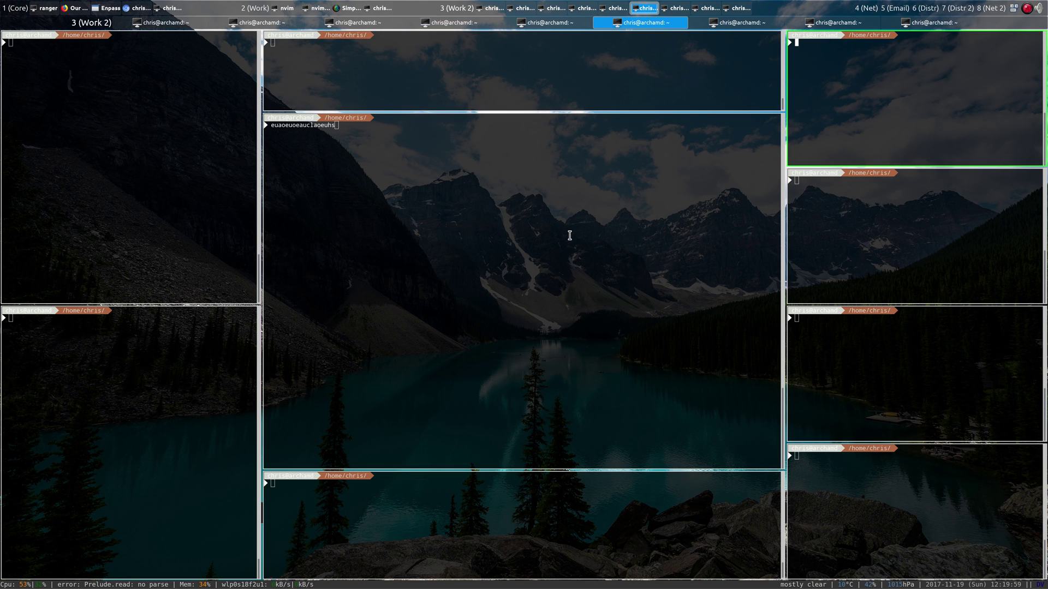
pyautogui.press('super+l')
pyautogui.press('super+p')
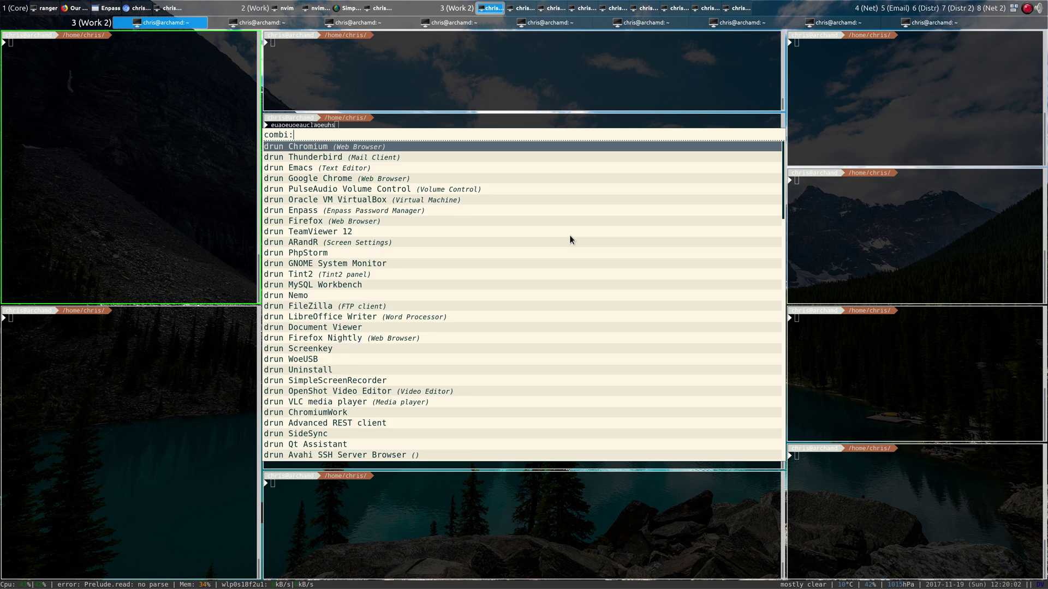
pyautogui.write('scre')
pyautogui.press('Down')
pyautogui.press('Down')
pyautogui.press('Down')
pyautogui.press('Return')
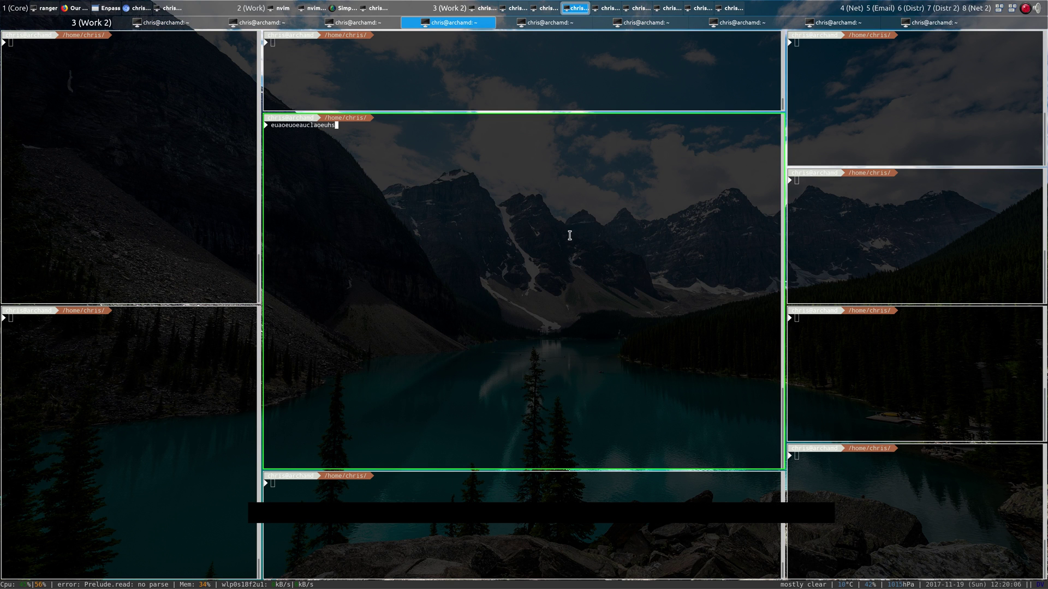
# Focus the first and second left-column windows directly, then each right-column window from top to bottom.
pyautogui.press('ctrl+super+h')
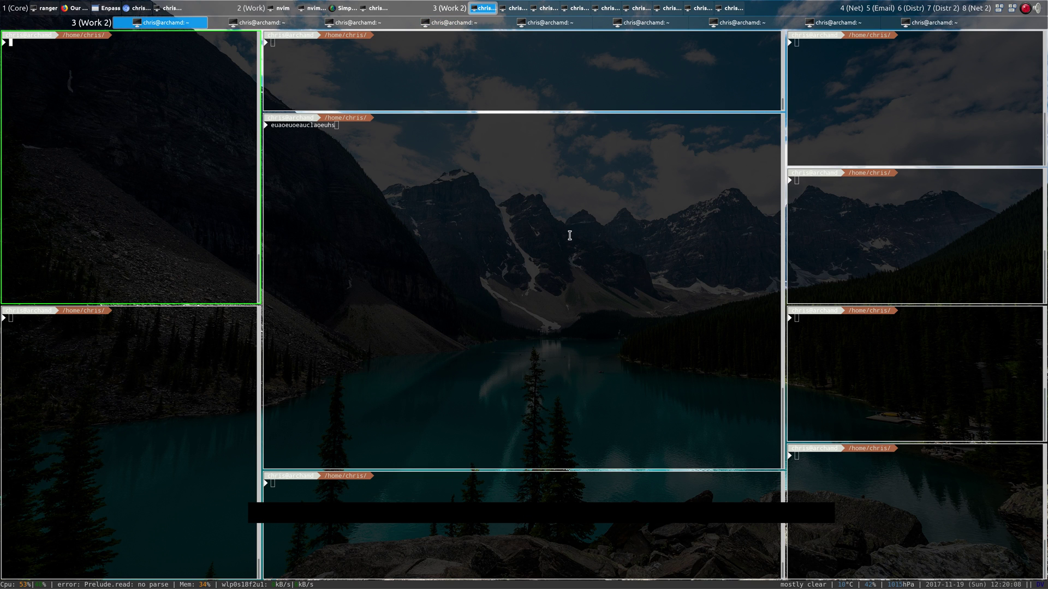
pyautogui.press('ctrl+super+t')
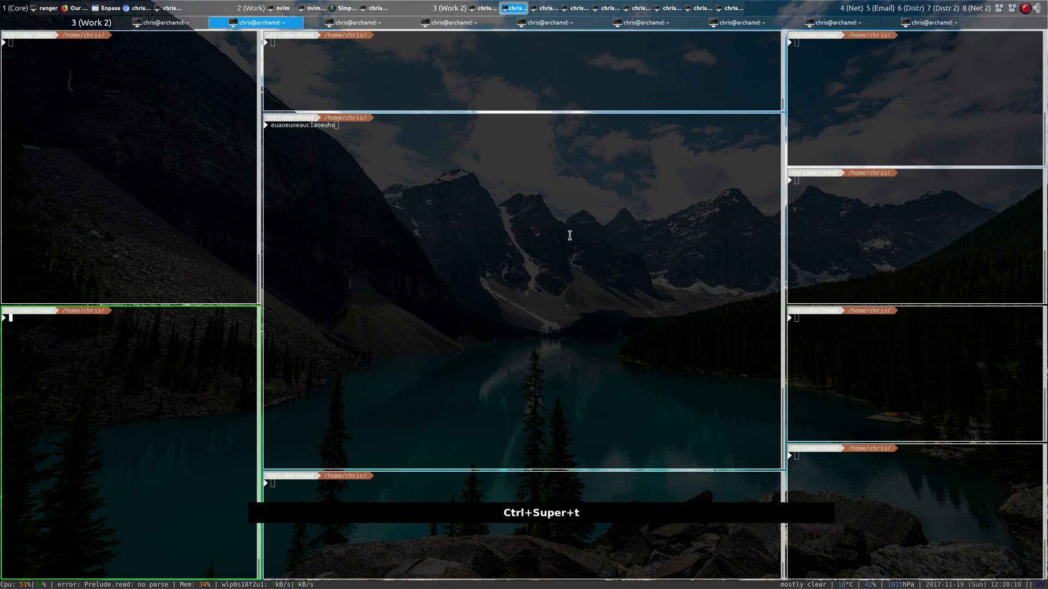
pyautogui.press('ctrl+super+g')
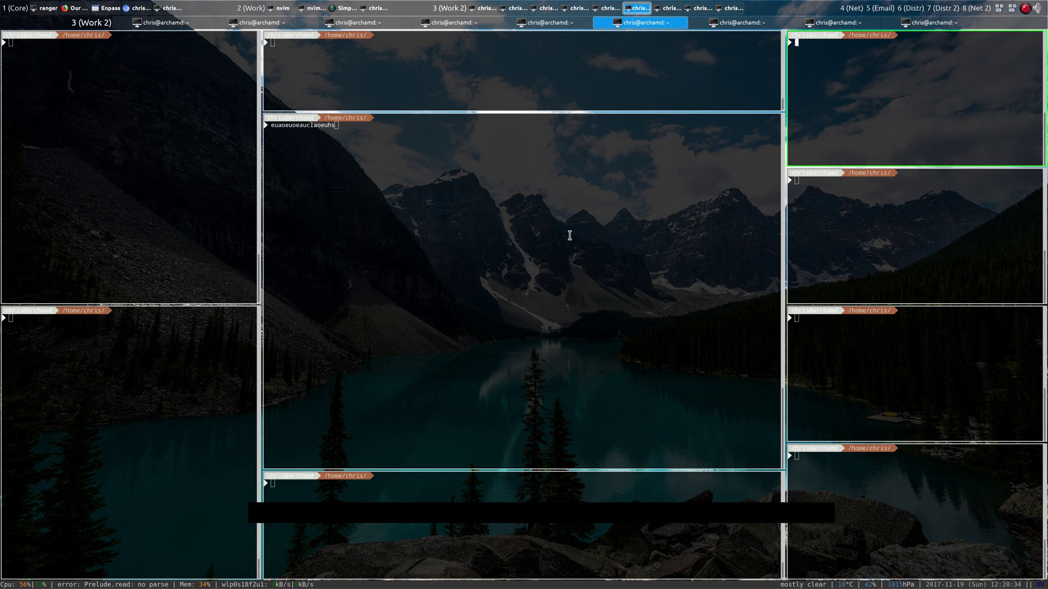
pyautogui.press('ctrl+super+g')
pyautogui.press('ctrl+super+g')
pyautogui.press('ctrl+super+c')
pyautogui.press('ctrl+super+r')
pyautogui.press('ctrl+super+l')
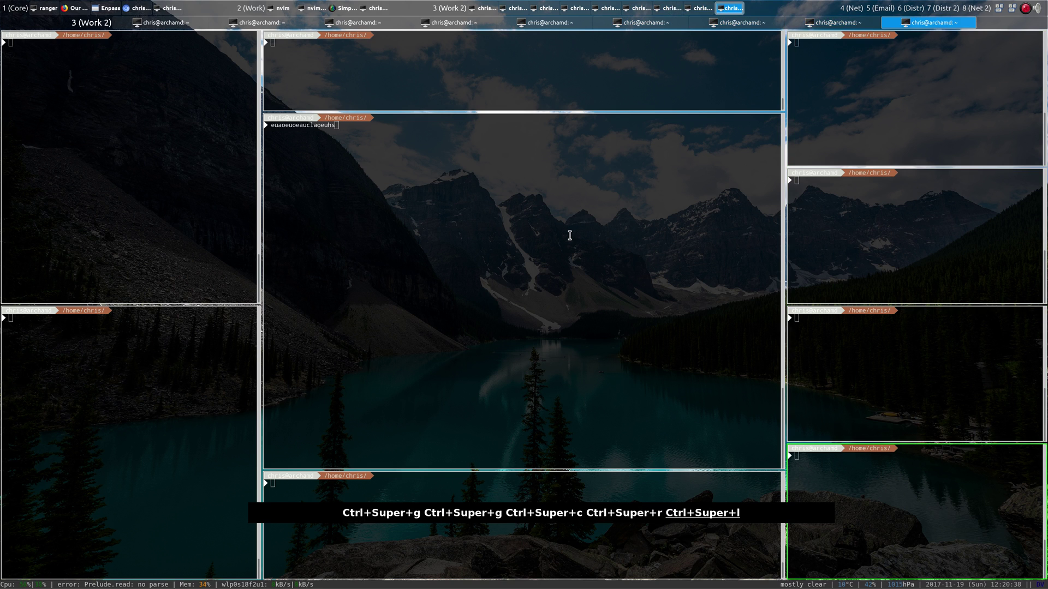
# Jump the focus between numbered windows of the right column and the left column once more.
pyautogui.press('ctrl+super+g')
pyautogui.press('ctrl+super+c')
pyautogui.press('ctrl+super+l')
pyautogui.press('ctrl+super+h')
pyautogui.press('ctrl+super+t')
pyautogui.press('ctrl+super+n')
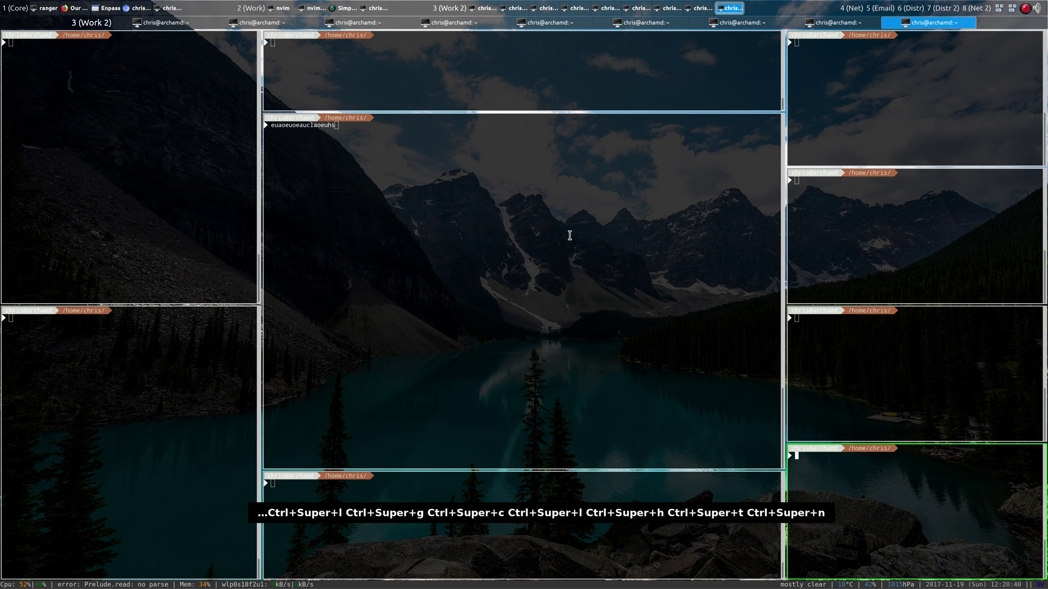
# Enter "uoeuioeu" in the second right-column terminal and run sl in the first right-column terminal.
pyautogui.click(791, 194)
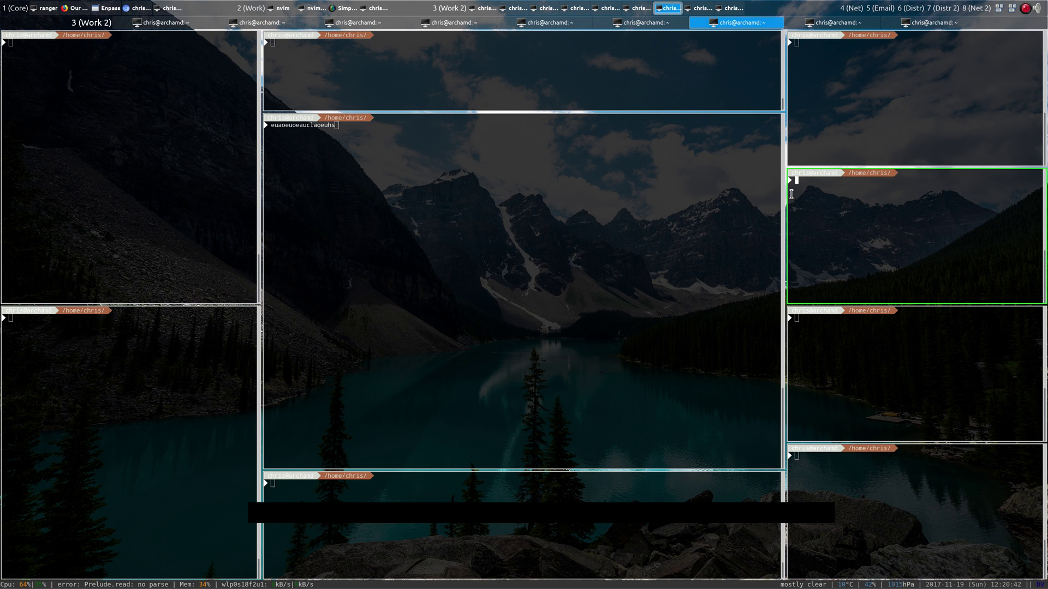
pyautogui.write('uoeuioeu')
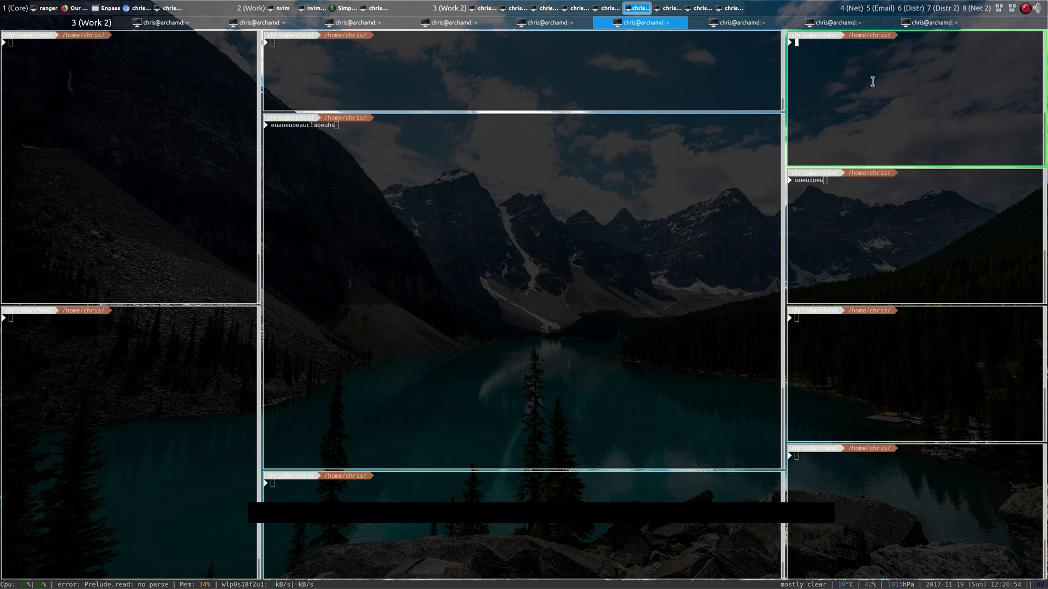
pyautogui.write('sl')
pyautogui.press('Return')
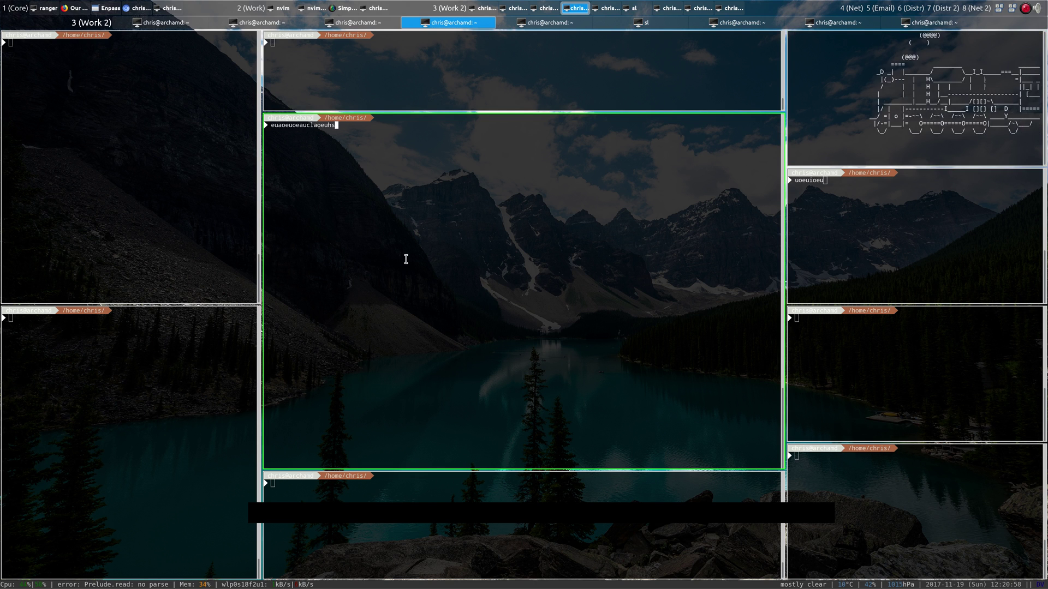
# Focus the first window of each side column, then swap the large middle terminal with the first left-column window and back.
pyautogui.press('ctrl+super+g')
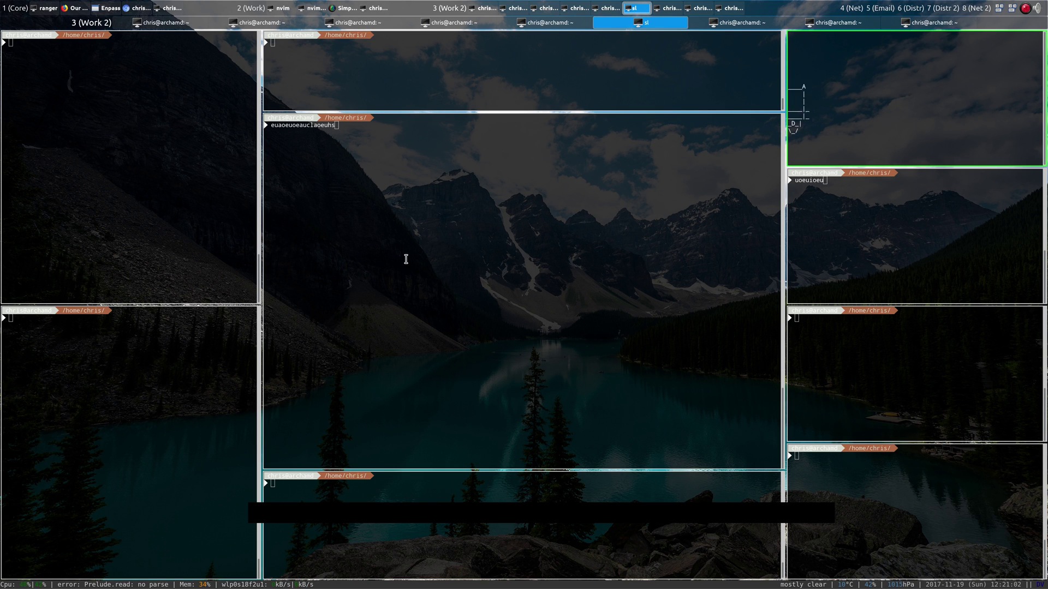
pyautogui.press('ctrl+super+h')
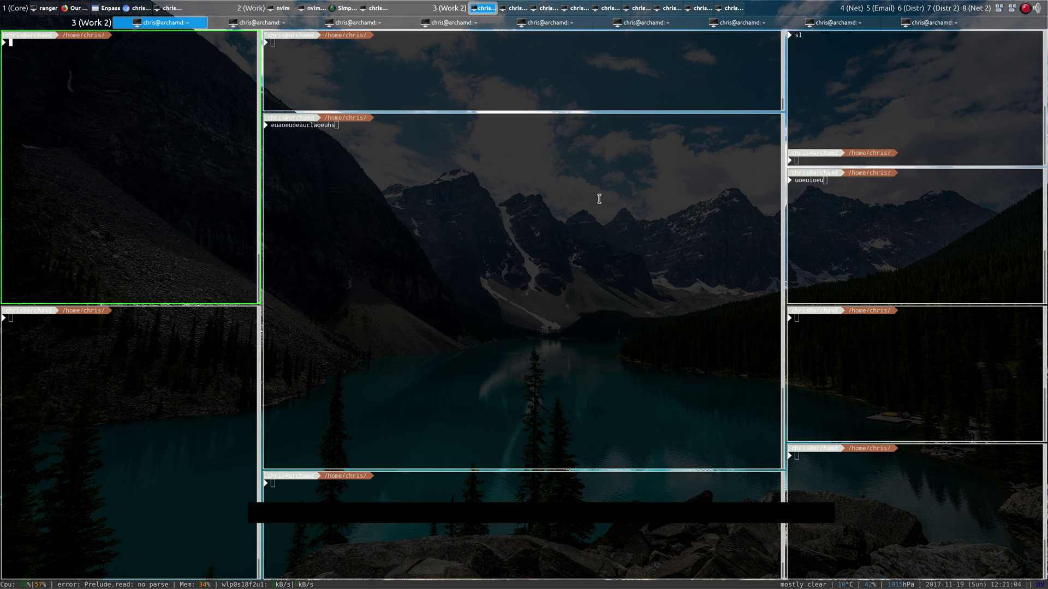
pyautogui.click(603, 220)
pyautogui.hotkey('alt', 'h')
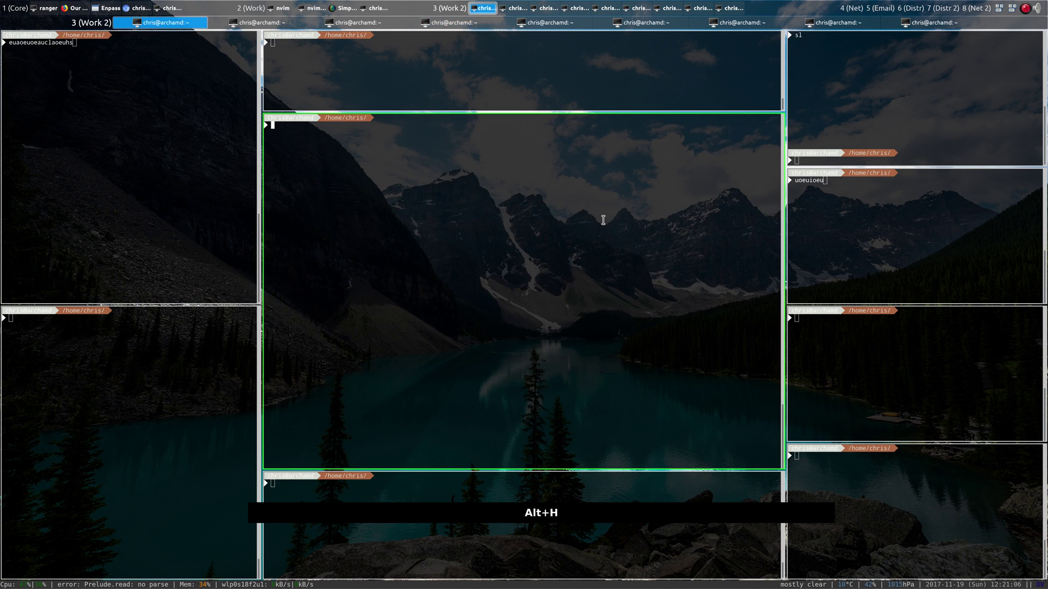
pyautogui.hotkey('alt', 'h')
# Run sl again in the first right-column terminal and return the focus to the large middle terminal.
pyautogui.click(921, 100)
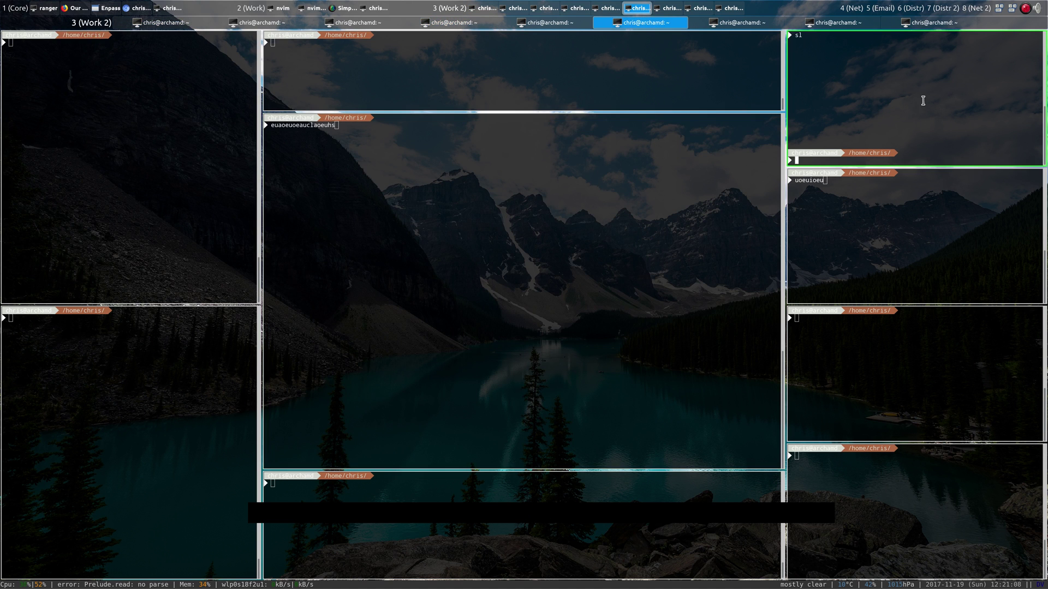
pyautogui.press('Up')
pyautogui.press('Return')
pyautogui.click(511, 210)
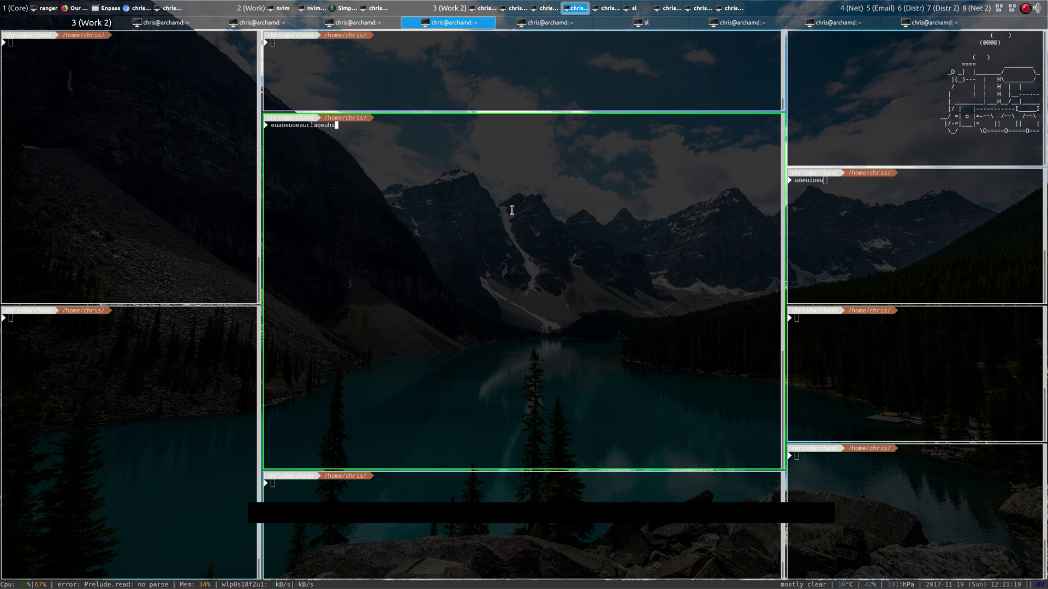
# Swap the large middle terminal with the first right-column terminal five times in a row.
pyautogui.hotkey('alt', 'g')
pyautogui.hotkey('alt', 'g')
pyautogui.hotkey('alt', 'g')
pyautogui.hotkey('alt', 'g')
pyautogui.hotkey('alt', 'g')
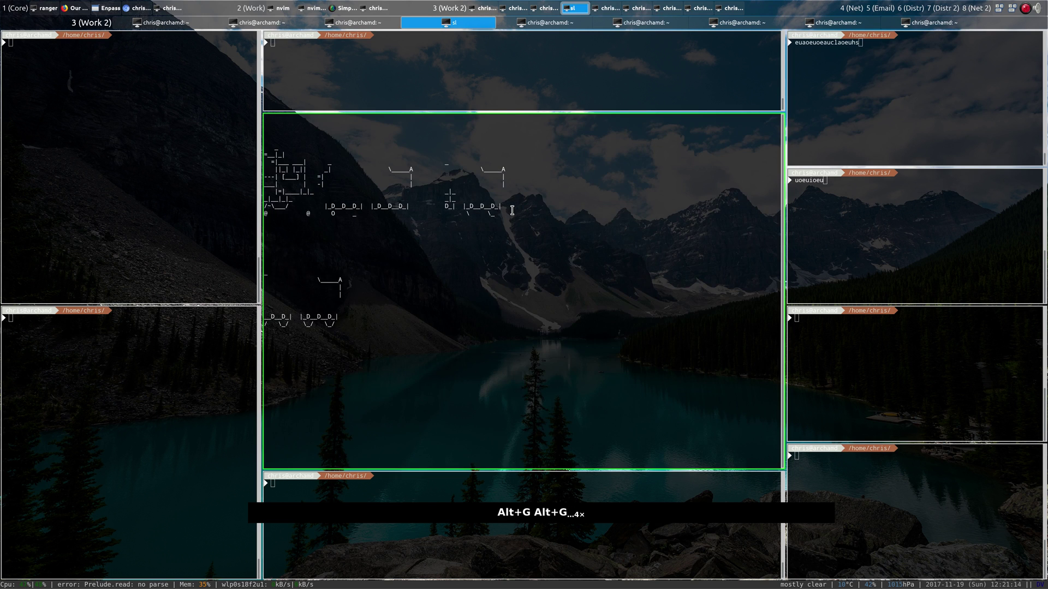
# Swap the large middle terminal with the second right-column terminal five times in a row.
pyautogui.hotkey('alt', 'c')
pyautogui.hotkey('alt', 'c')
pyautogui.hotkey('alt', 'c')
pyautogui.hotkey('alt', 'c')
pyautogui.hotkey('alt', 'c')
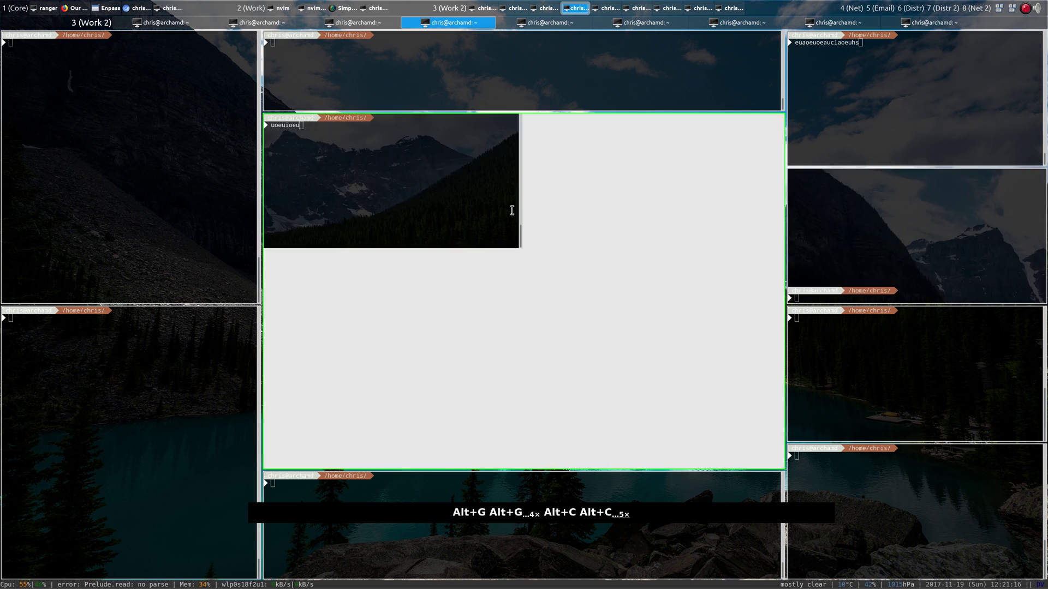
# Switch to workspace 2 (Work) and change its layout to the one with two equally tall middle windows.
pyautogui.press('super+e')
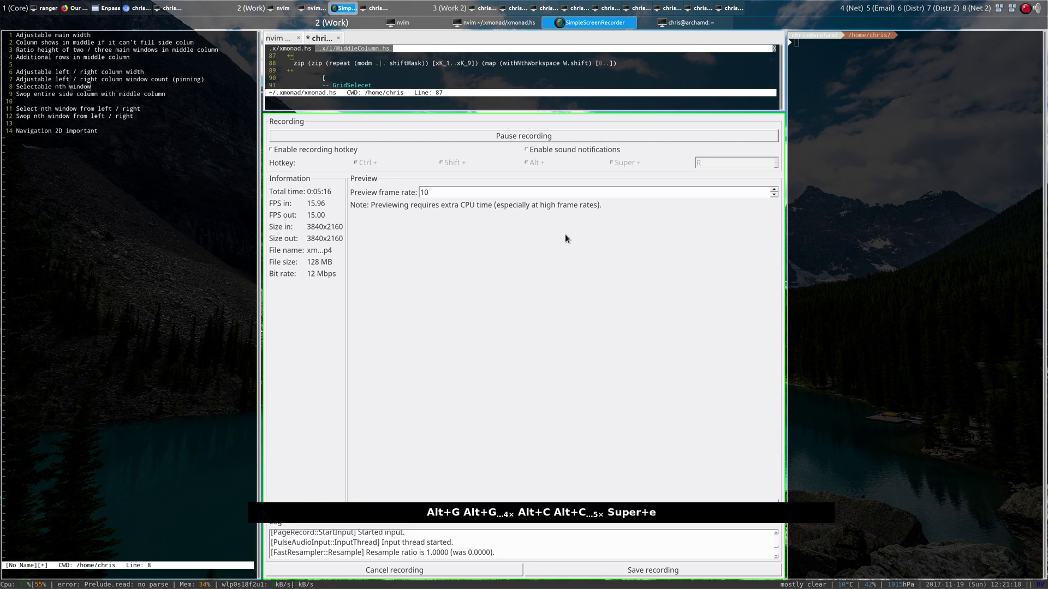
pyautogui.press('super+space')
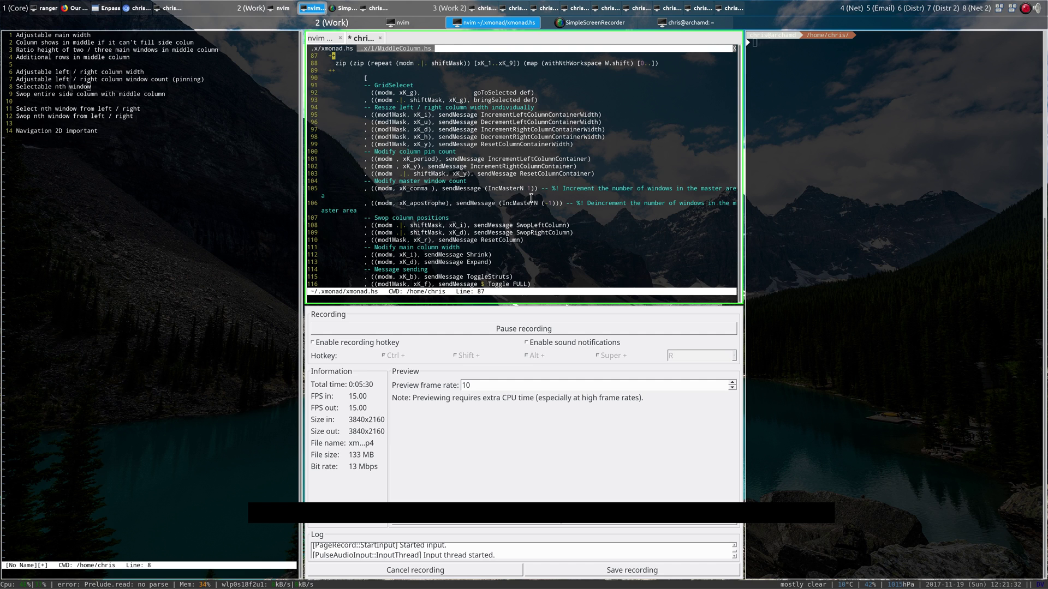
# Move down xmonad.hs to the "Swop column positions" section at line 107 to examine its key bindings.
pyautogui.press('j')
pyautogui.press('j')
pyautogui.press('j')
pyautogui.press('j')
pyautogui.press('j')
pyautogui.press('j')
pyautogui.press('j')
pyautogui.press('j')
pyautogui.press('j')
pyautogui.press('j')
pyautogui.press('j')
pyautogui.press('j')
pyautogui.press('j')
pyautogui.press('j')
pyautogui.press('j')
pyautogui.press('j')
pyautogui.press('j')
pyautogui.press('j')
pyautogui.press('j')
pyautogui.press('j')
# On workspace 3 (Work 2), swap the entire left column with the middle column and reset the column positions.
pyautogui.press('super+3')
pyautogui.press('super+u')
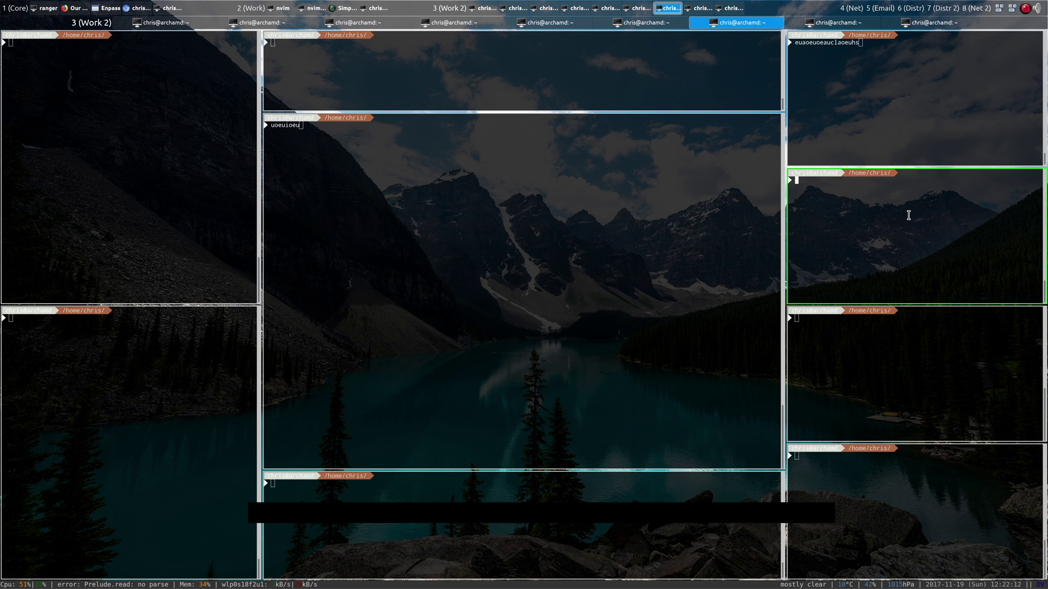
pyautogui.press('super+l')
pyautogui.press('super+l')
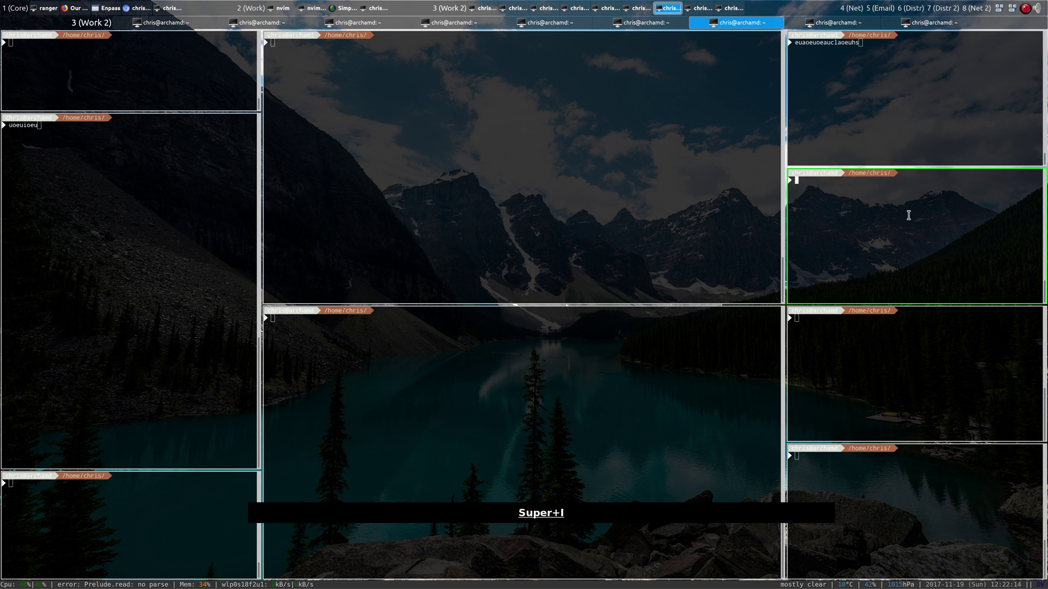
pyautogui.hotkey('alt', 'r')
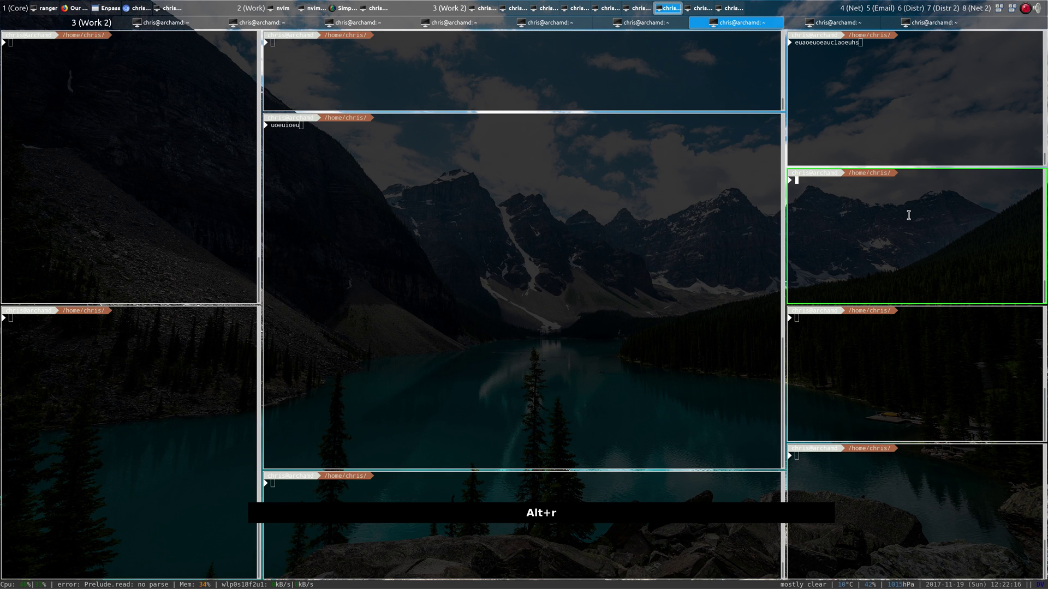
# Swap the entire right column with the middle column and open two more terminals.
pyautogui.write('uoeuioeu')
pyautogui.press('super+d')
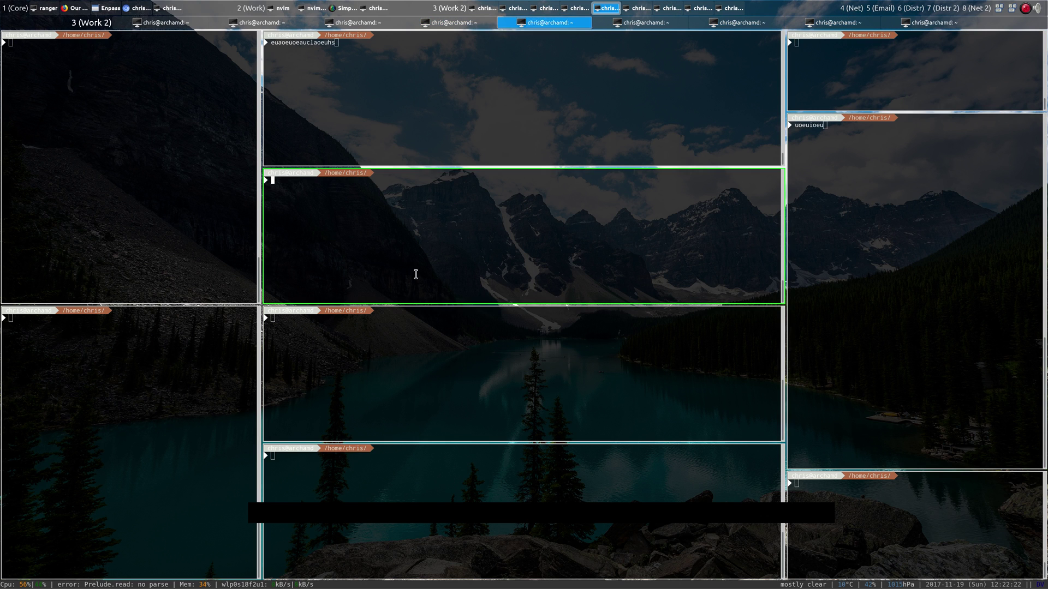
pyautogui.press('super+shift+Return')
pyautogui.press('super+shift+Return')
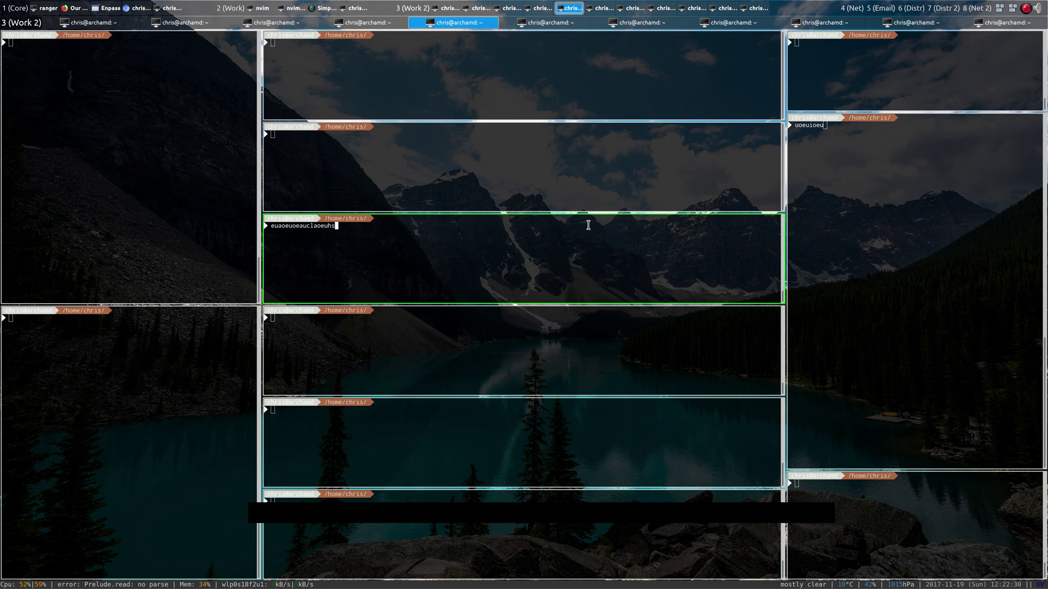
# Reset the column positions and increase the right column's pinned window count by one.
pyautogui.hotkey('alt', 'r')
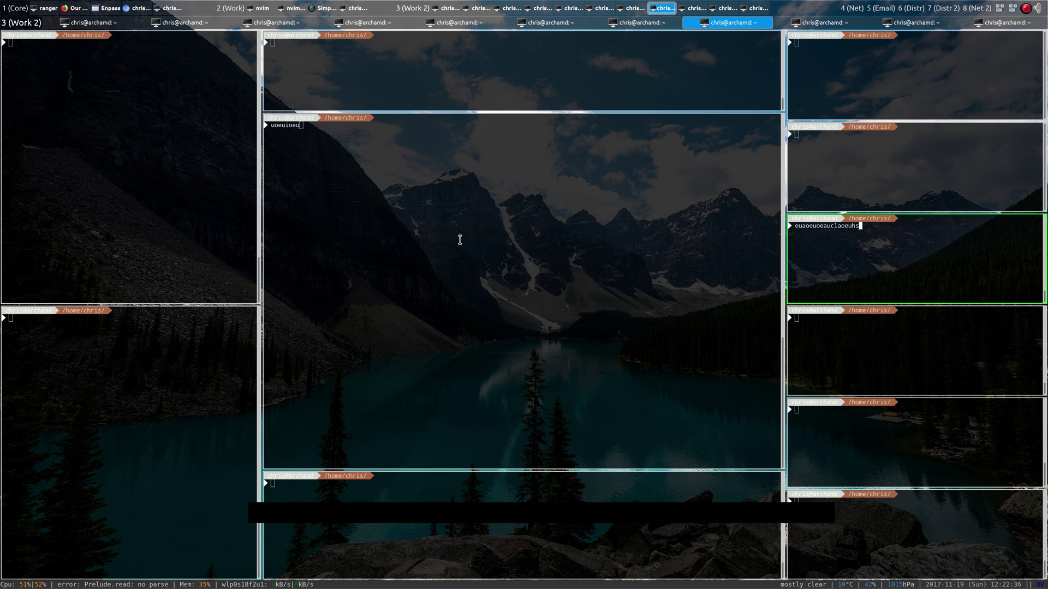
pyautogui.press('super+y')
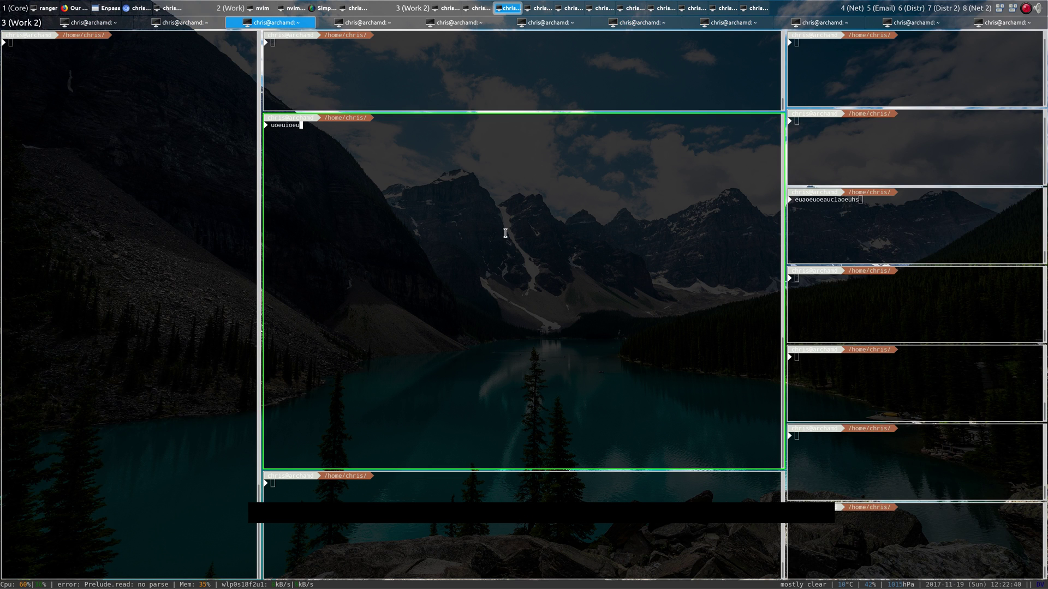
# On workspace 2 (Work), highlight the notes on swapping an entire side column and on selecting and swapping the nth window.
pyautogui.press('super+e')
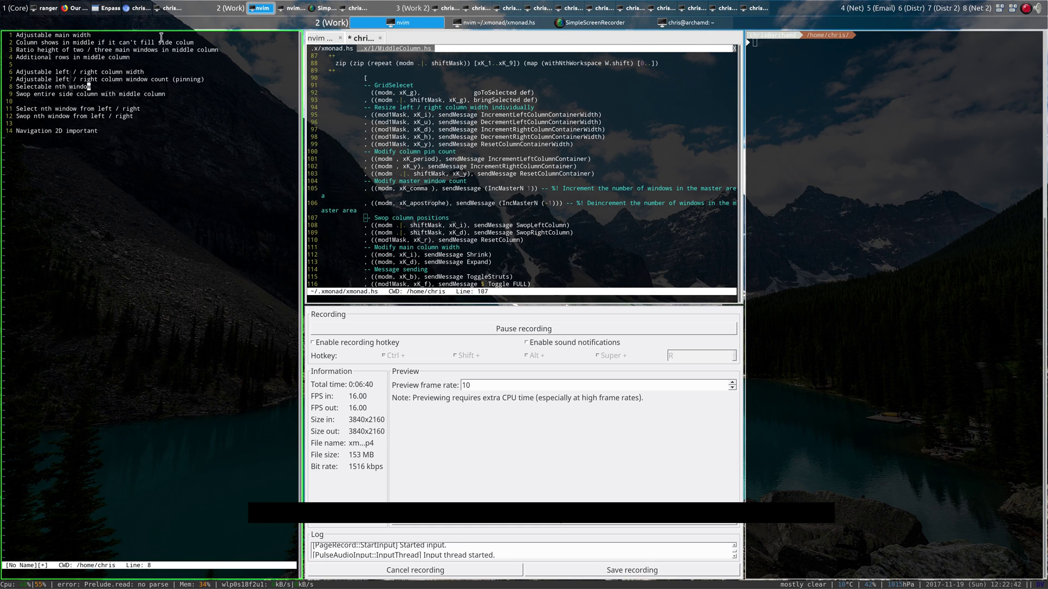
pyautogui.moveTo(70, 93); pyautogui.dragTo(166, 94)
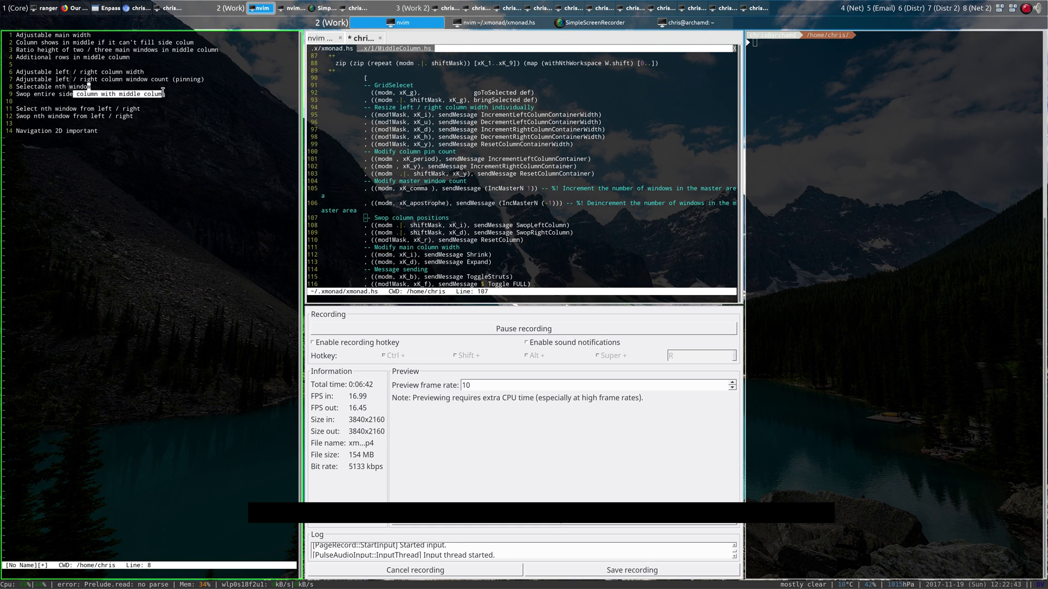
pyautogui.doubleClick(136, 115)
pyautogui.moveTo(48, 108); pyautogui.dragTo(119, 108)
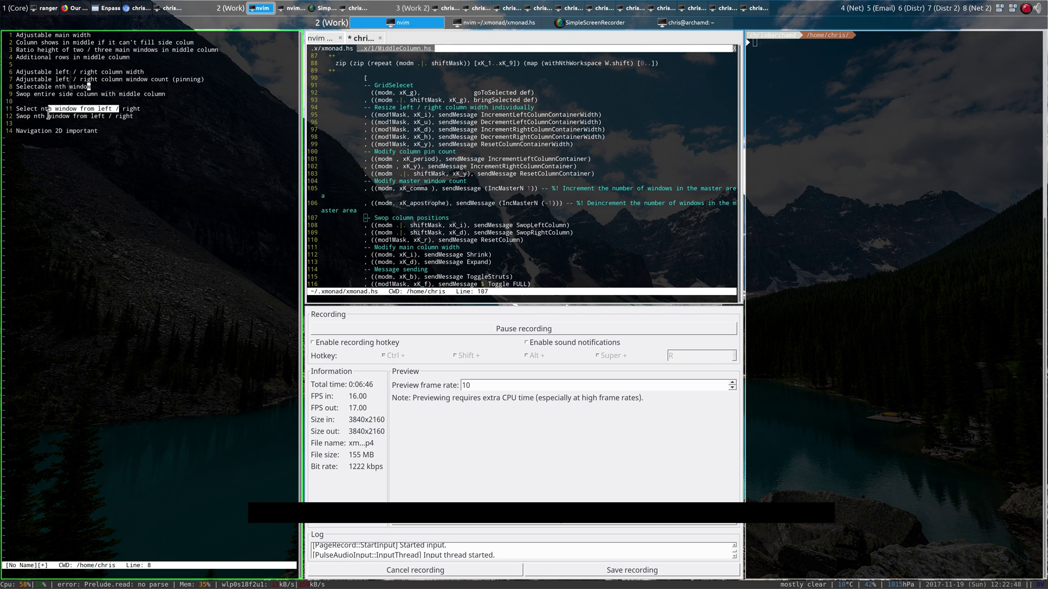
pyautogui.moveTo(49, 115); pyautogui.dragTo(110, 115)
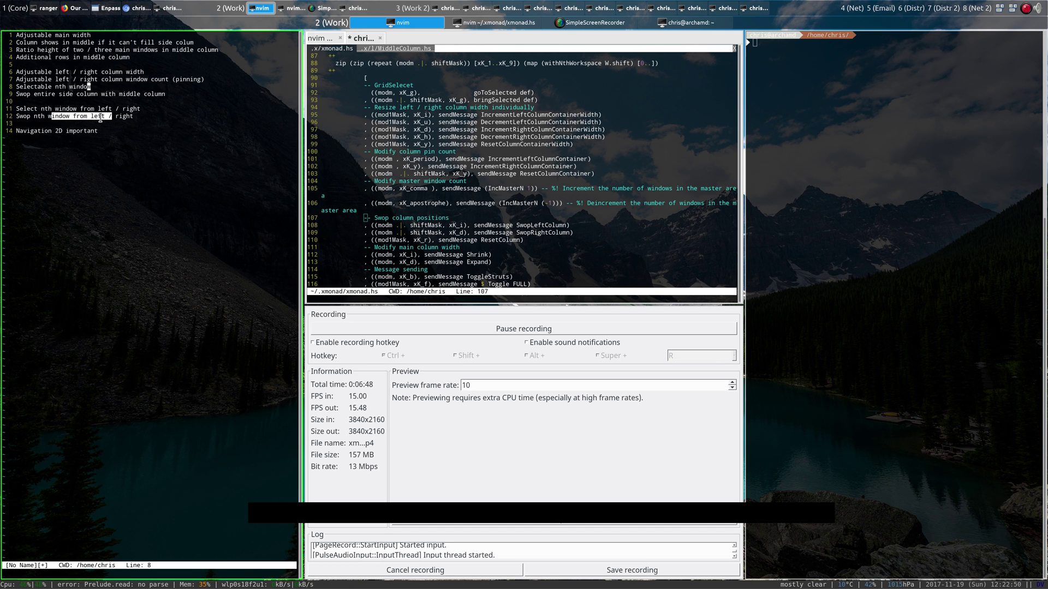
pyautogui.moveTo(36, 92); pyautogui.dragTo(133, 94)
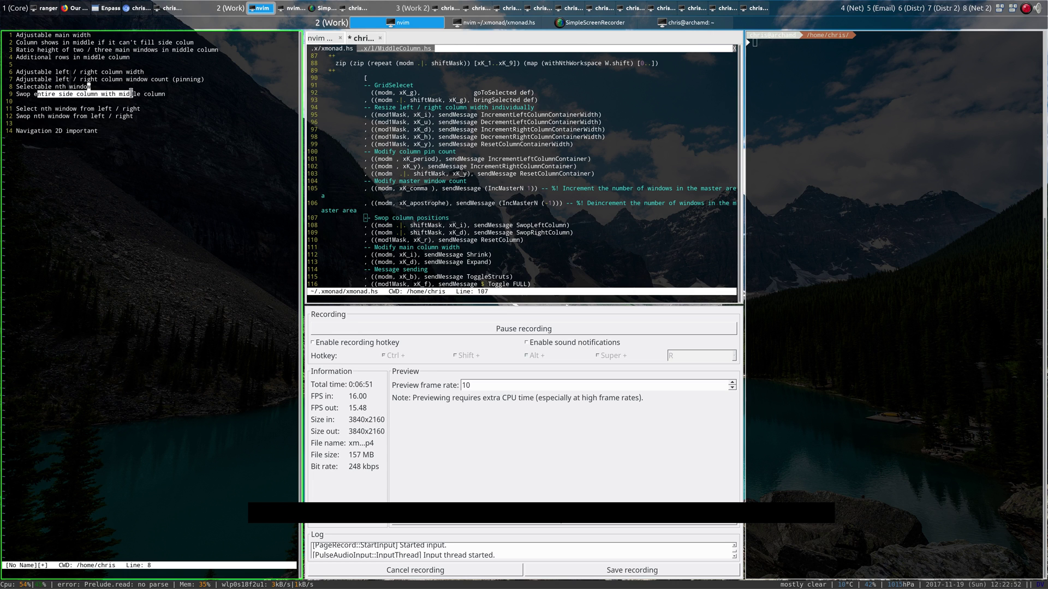
# Examine the import list at the beginning of xmonad.hs, including XMonad.Actions.Navigation2D.
pyautogui.press('super+e')
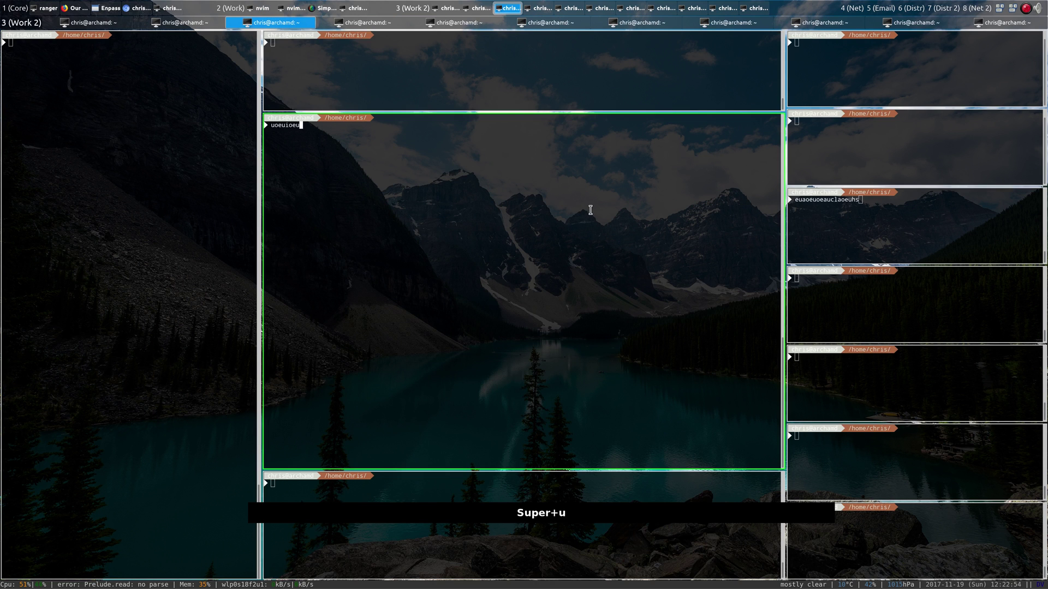
pyautogui.press('super+e')
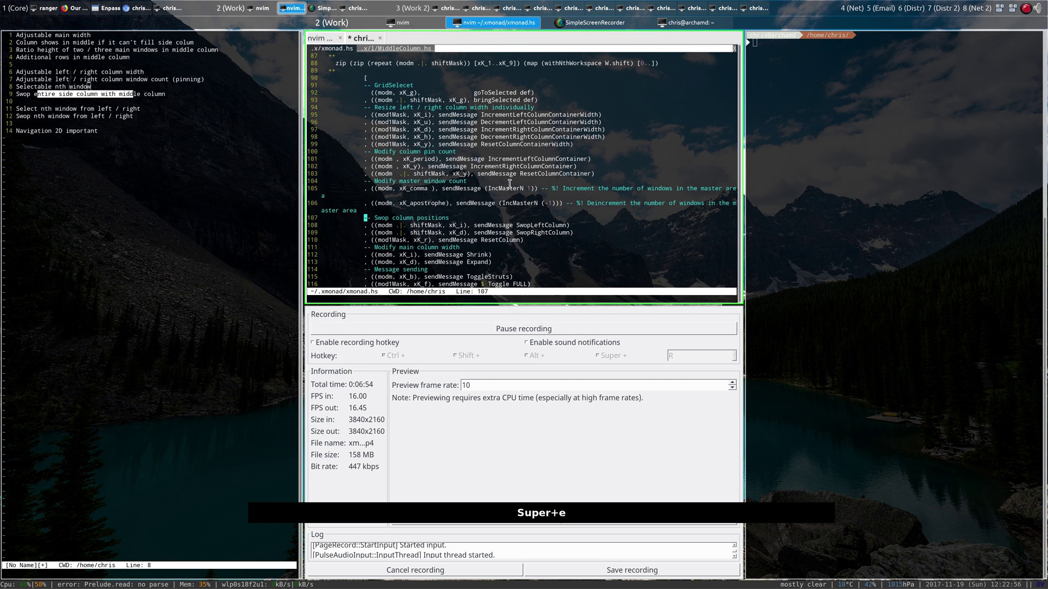
pyautogui.scroll(10, 481, 202)
pyautogui.scroll(17, 481, 202)
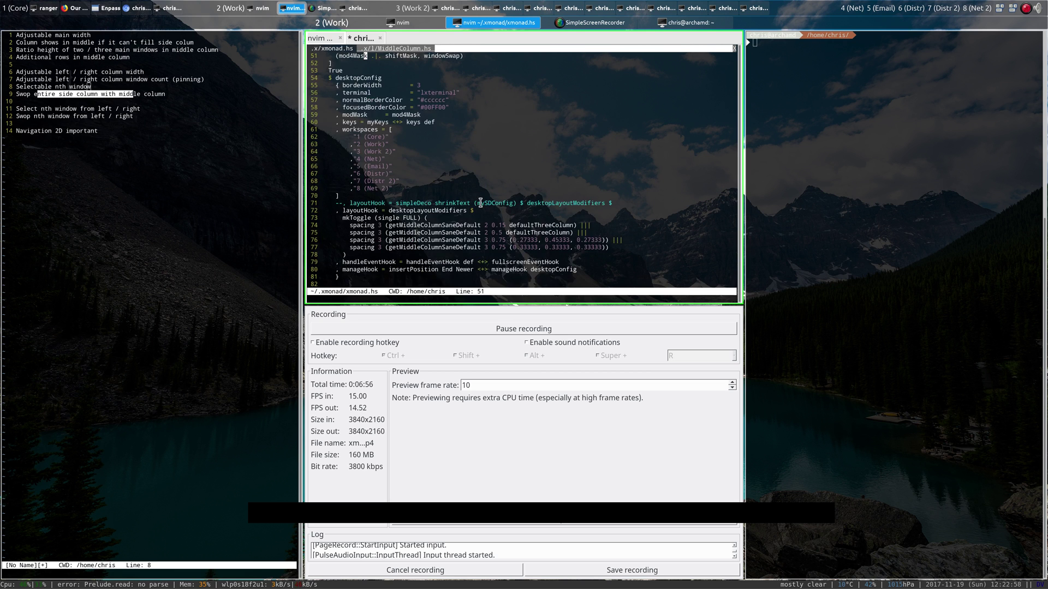
pyautogui.scroll(5, 481, 202)
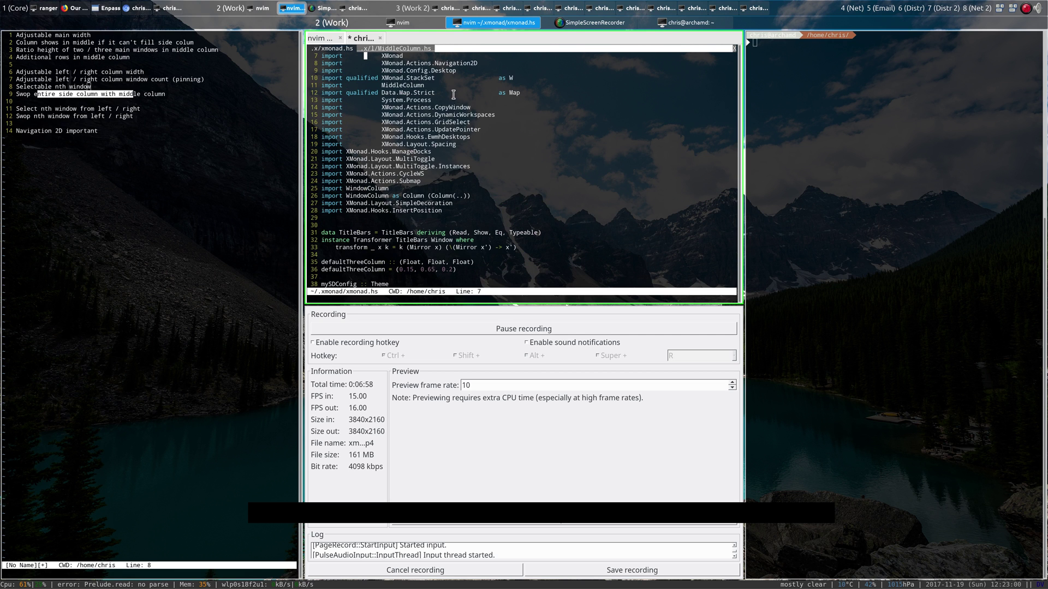
pyautogui.moveTo(286, 110); pyautogui.dragTo(468, 103)
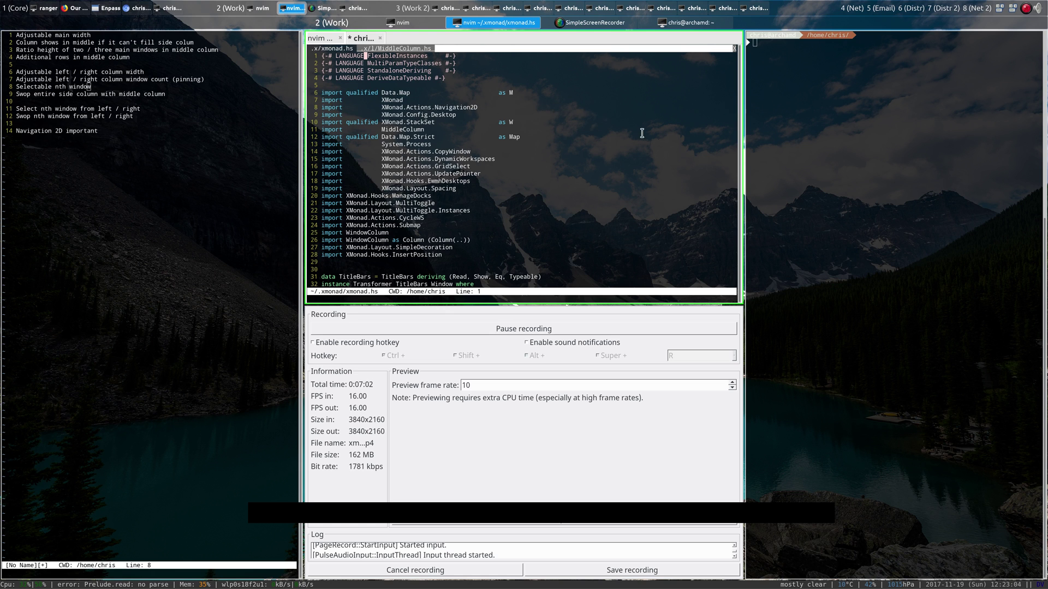
# On workspace 3 (Work 2), move the focus directionally across the columns to the left-column terminal and back to the third right-column terminal.
pyautogui.press('super+u')
pyautogui.press('super+j')
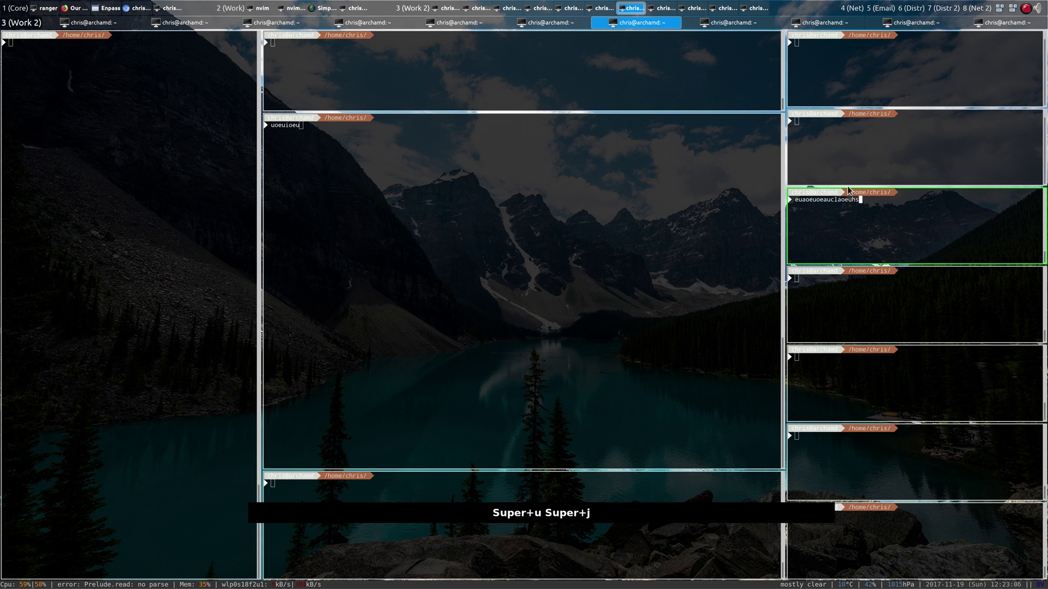
pyautogui.press('super+k')
pyautogui.press('super+h')
pyautogui.press('super+h')
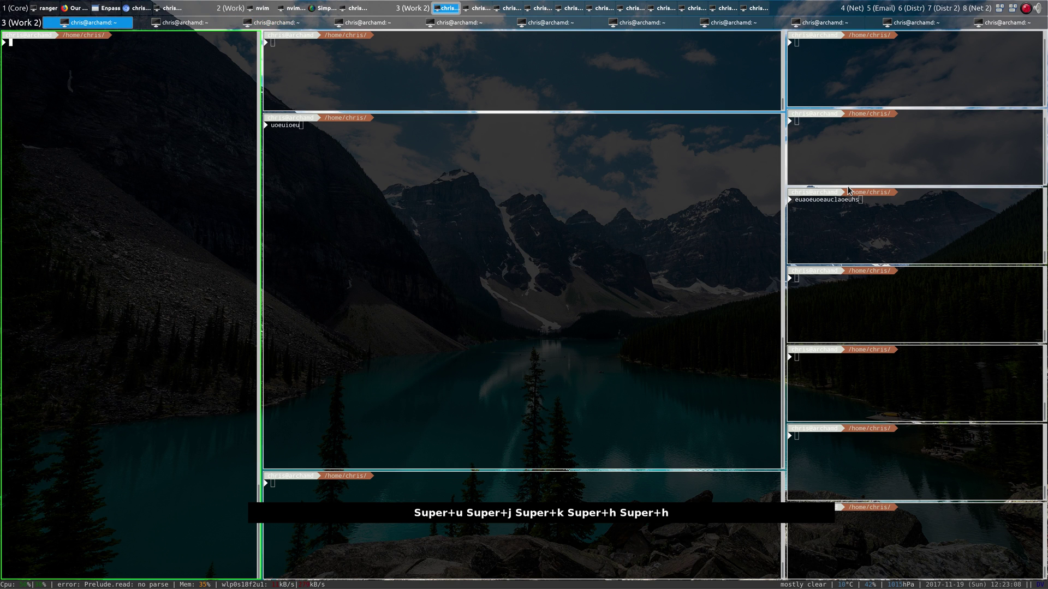
pyautogui.press('super+h')
pyautogui.press('super+h')
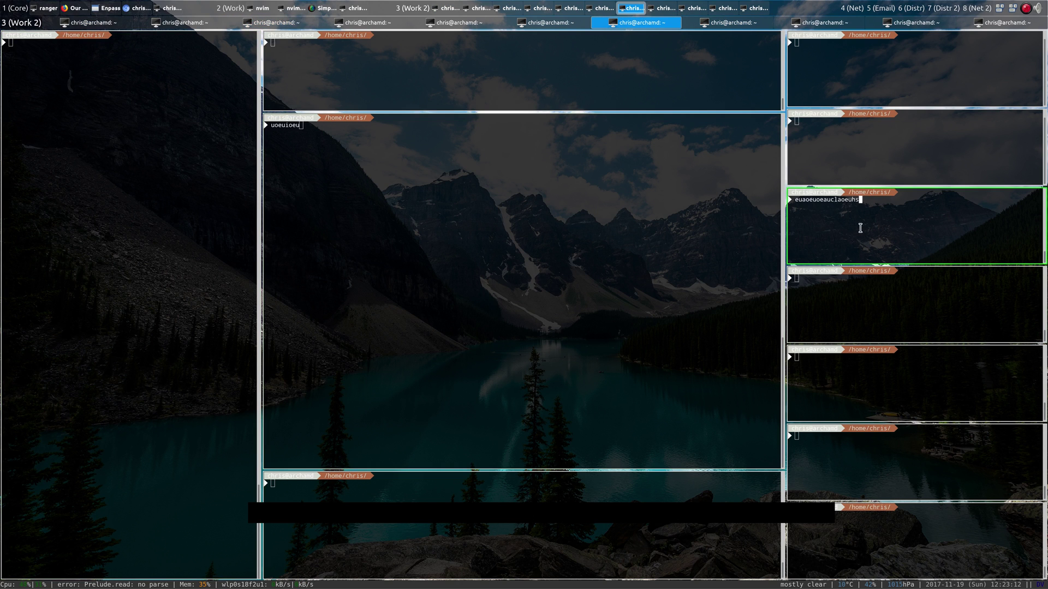
# Swap the large middle terminal with the third and fourth right-column terminals, and return to workspace 2 (Work).
pyautogui.press('super+h')
pyautogui.press('super+h')
pyautogui.press('super+h')
pyautogui.press('super+h')
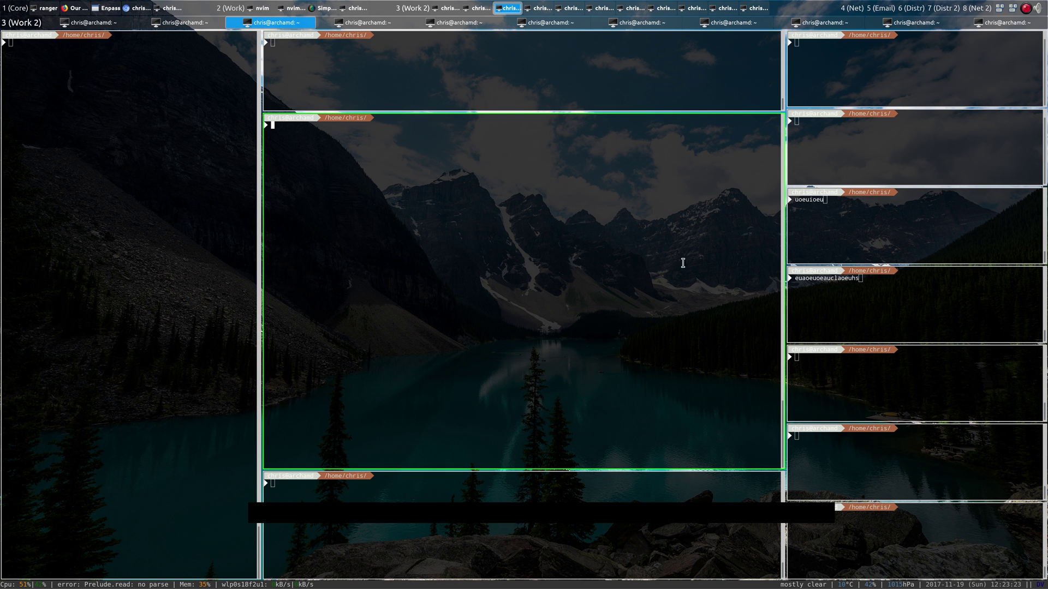
pyautogui.press('super+l')
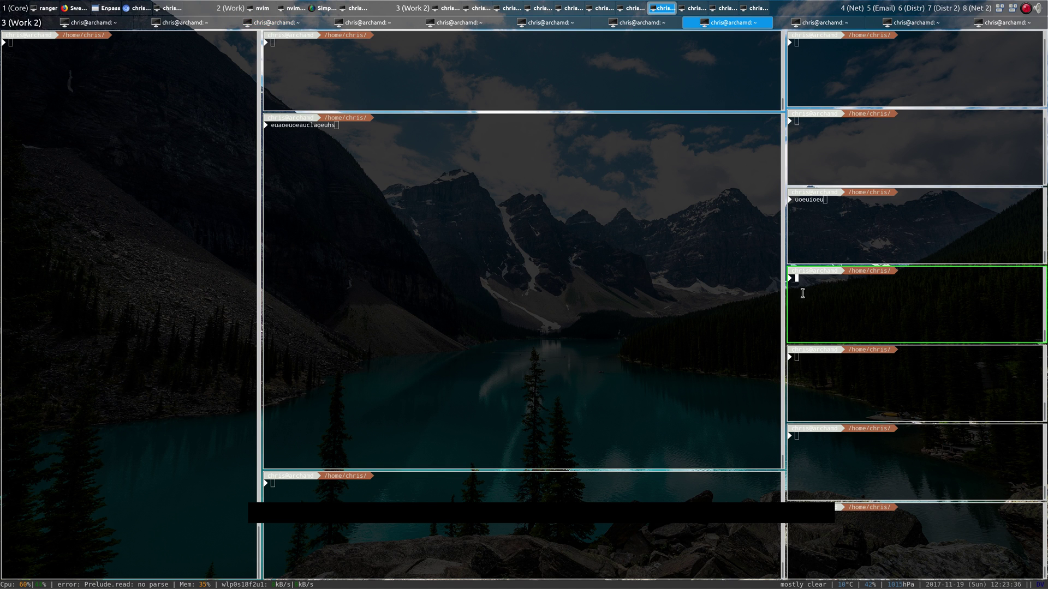
pyautogui.press('super+e')
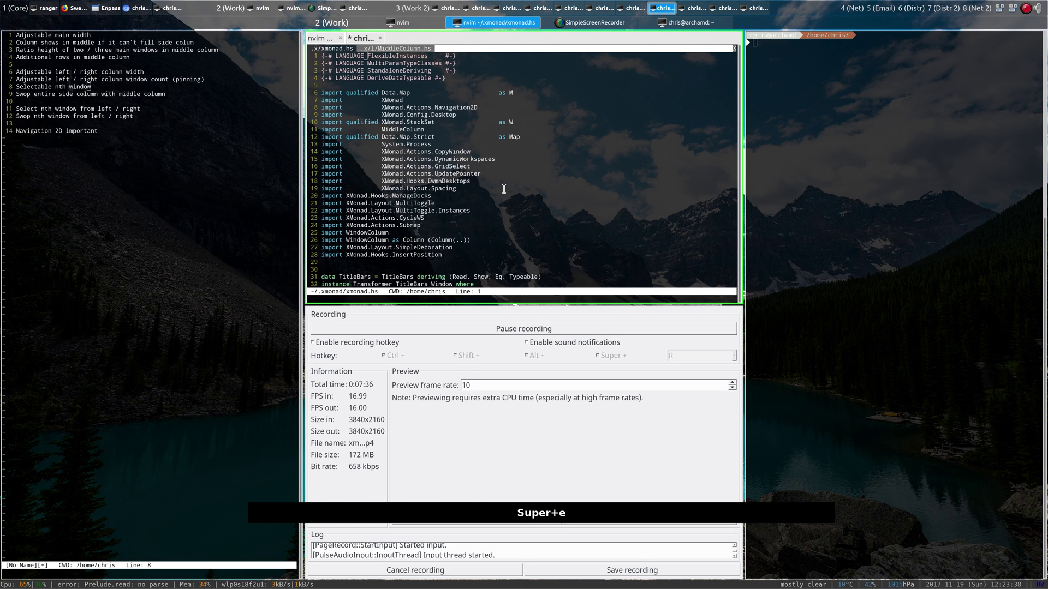